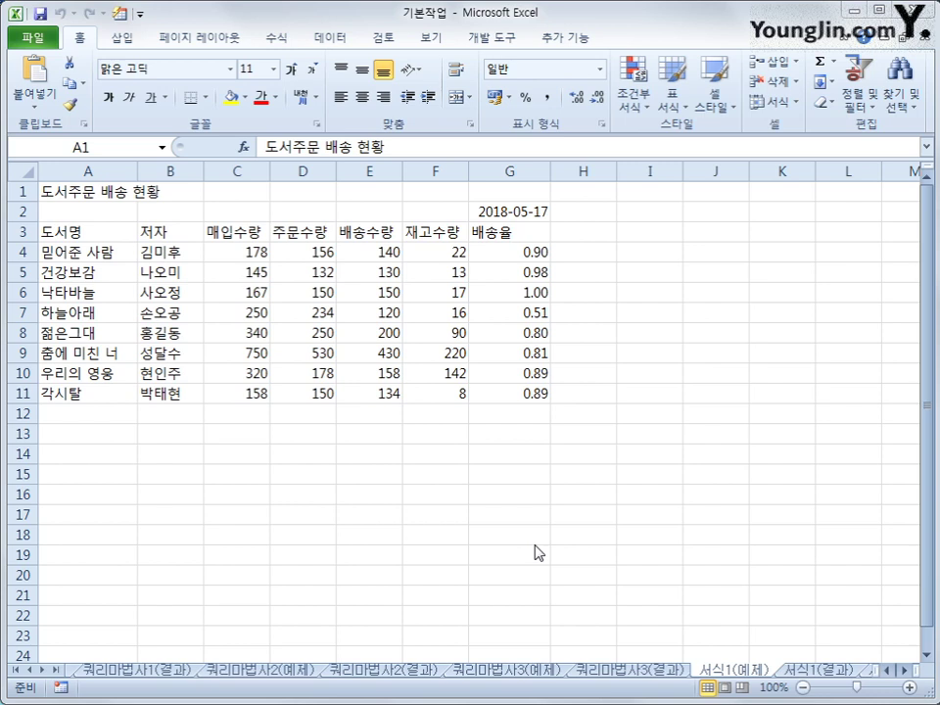
- Merge the title cells A1:G1 and set both their horizontal and vertical alignment to centre (가운데)
{"action": "left_click", "coordinate": [43, 672]}
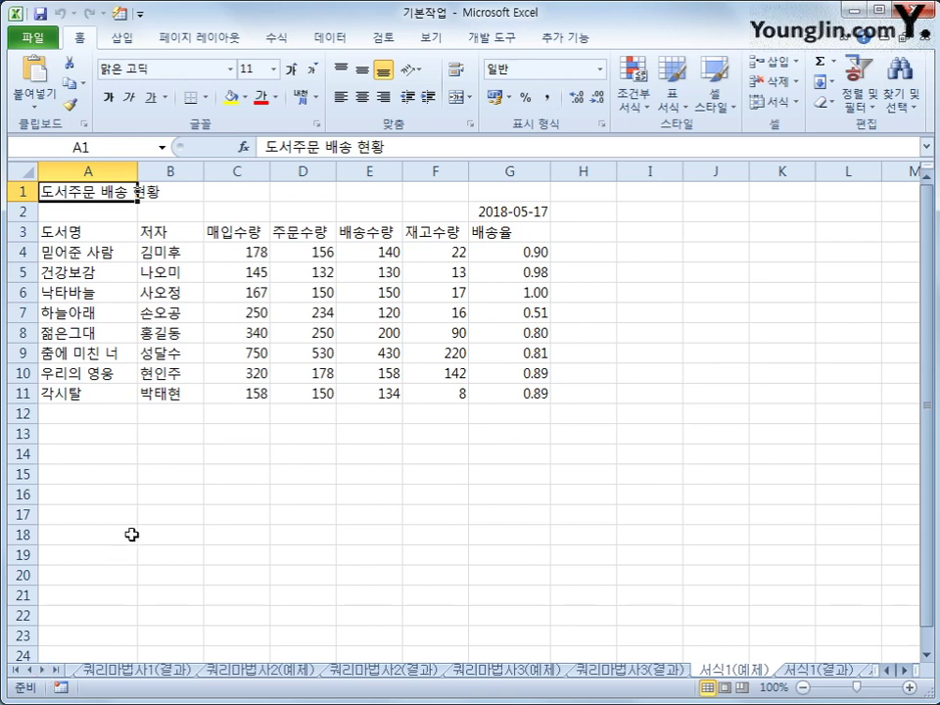
{"action": "left_click_drag", "start_coordinate": [84, 192], "coordinate": [519, 192]}
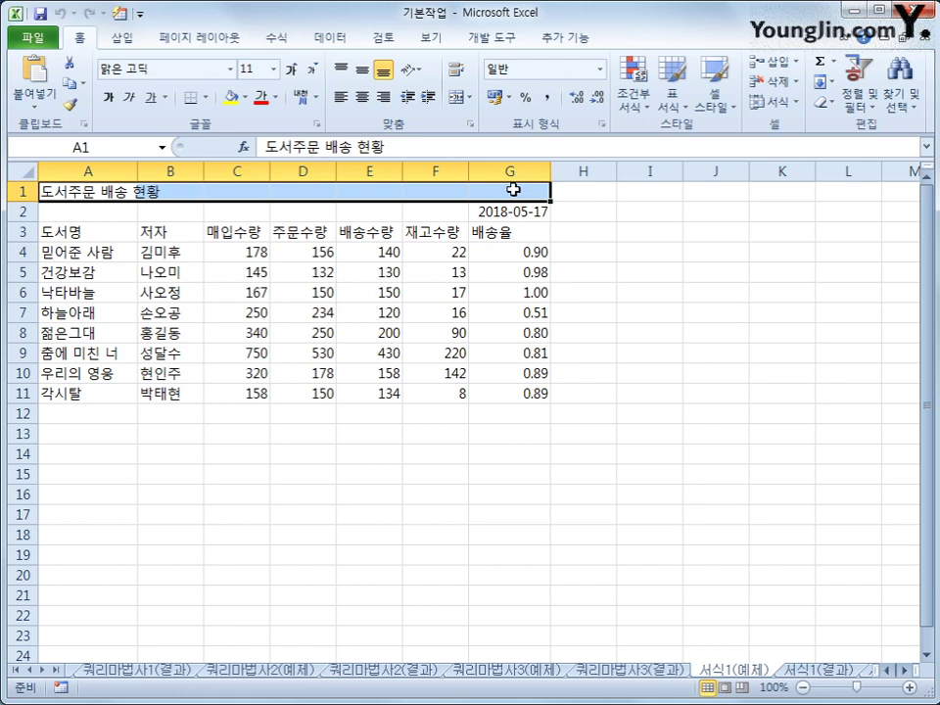
{"action": "right_click", "coordinate": [355, 194]}
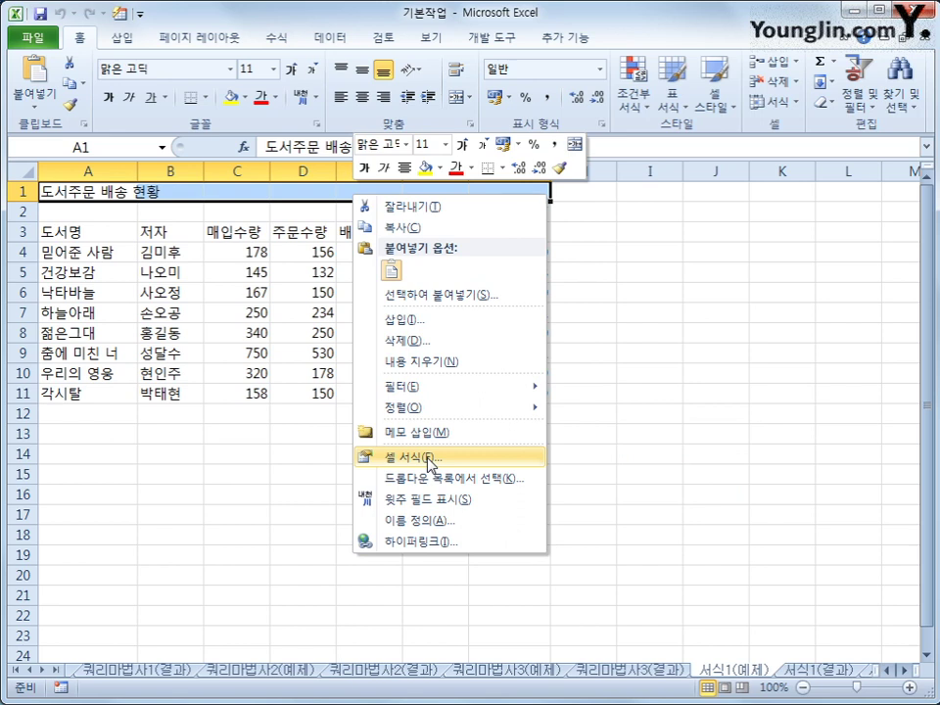
{"action": "left_click", "coordinate": [428, 457]}
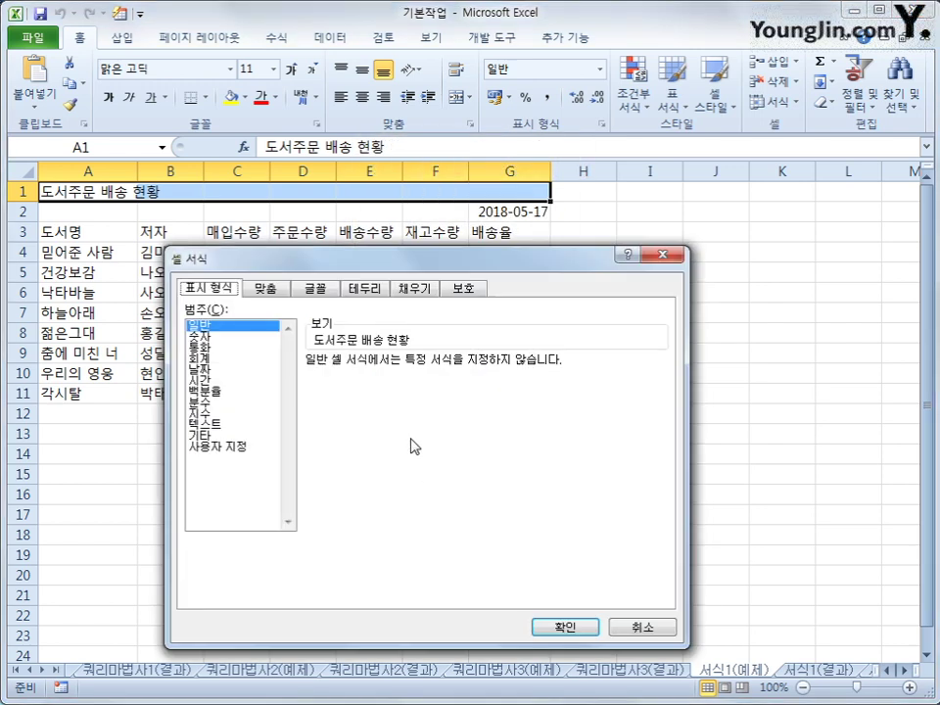
{"action": "left_click_drag", "start_coordinate": [456, 260], "coordinate": [466, 221]}
{"action": "left_click", "coordinate": [360, 241]}
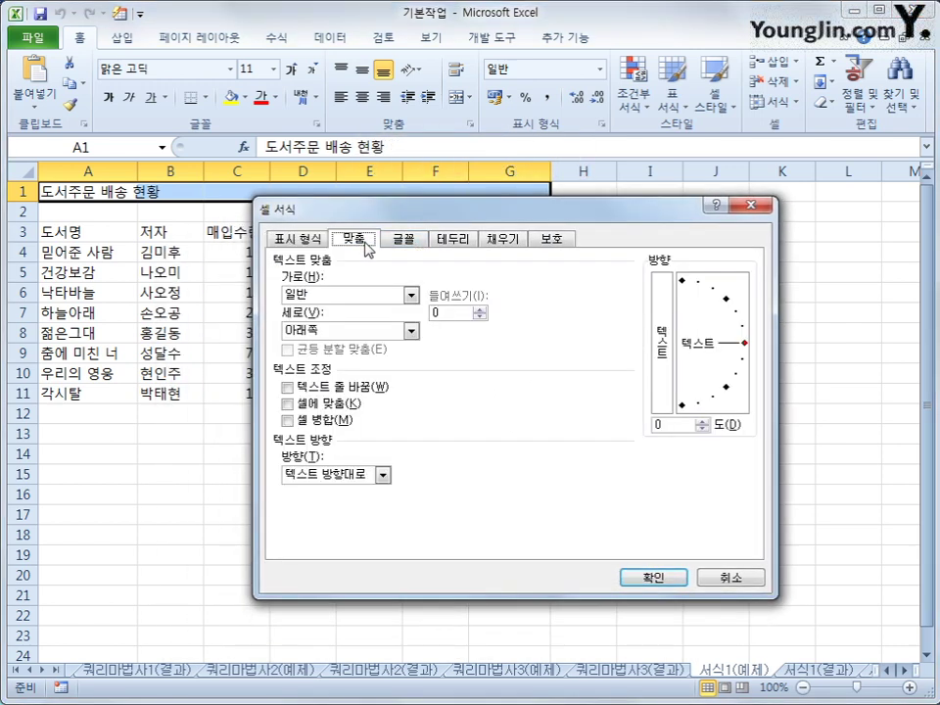
{"action": "left_click", "coordinate": [356, 296]}
{"action": "left_click", "coordinate": [302, 331]}
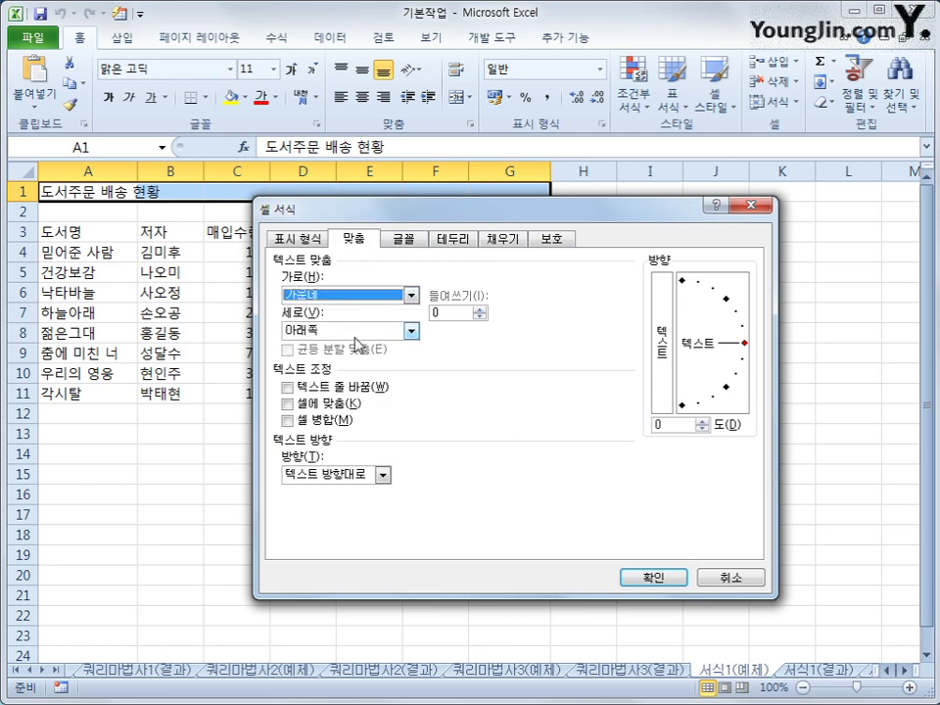
{"action": "left_click", "coordinate": [411, 330]}
{"action": "left_click", "coordinate": [348, 358]}
{"action": "left_click", "coordinate": [325, 424]}
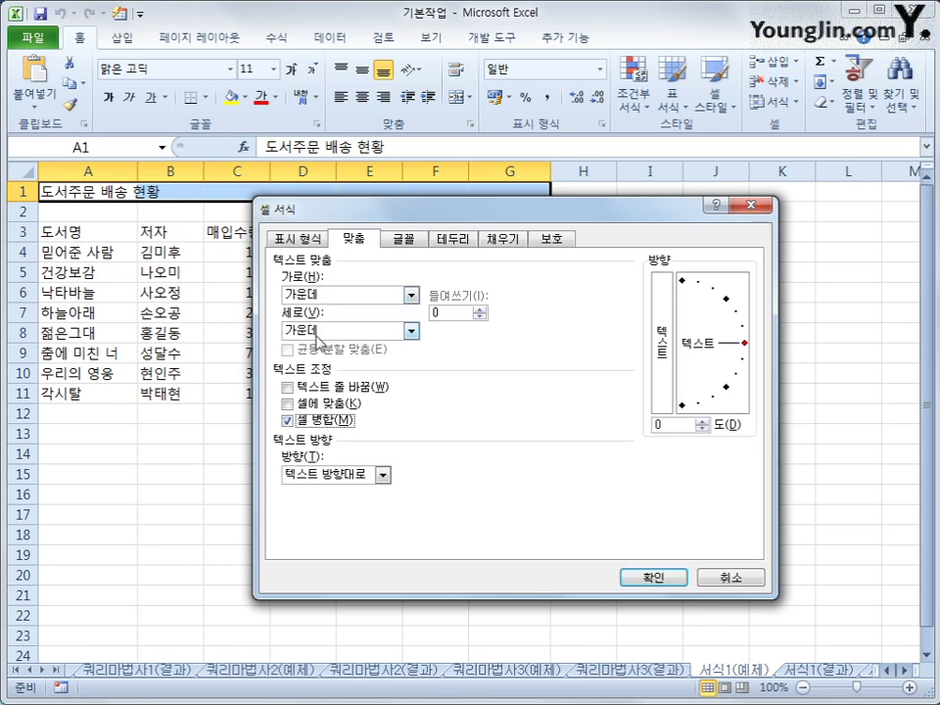
- Choose 궁서체 as the font for the merged title
{"action": "left_click", "coordinate": [400, 240]}
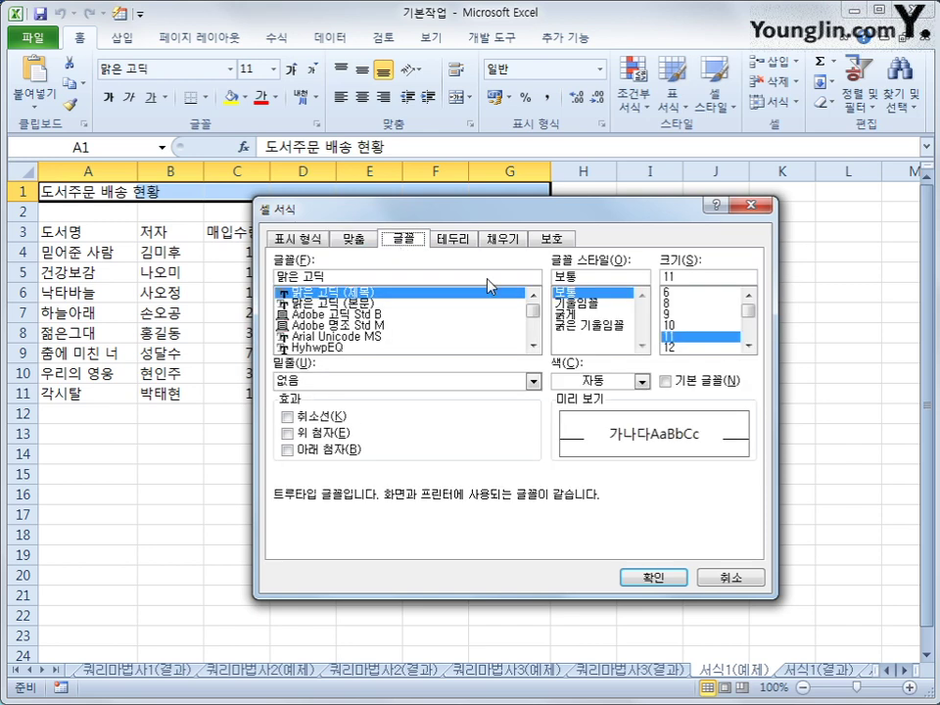
{"action": "mouse_move", "coordinate": [535, 311]}
{"action": "left_mouse_down"}
{"action": "mouse_move", "coordinate": [536, 326]}
{"action": "mouse_move", "coordinate": [535, 312]}
{"action": "left_mouse_up"}
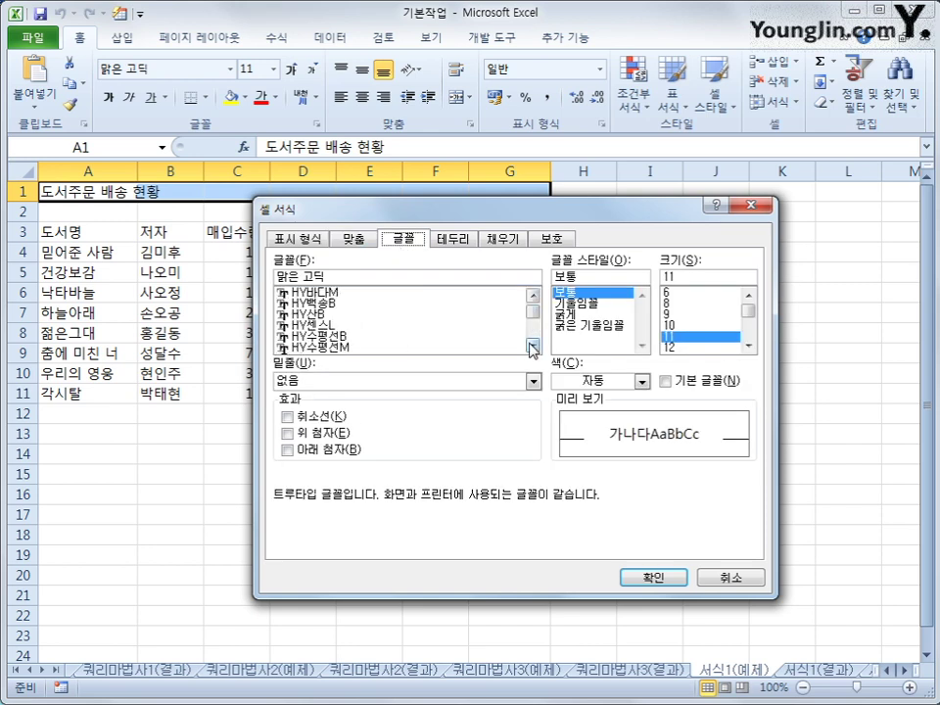
{"action": "left_click", "coordinate": [532, 348]}
{"action": "mouse_move", "coordinate": [535, 311]}
{"action": "left_mouse_down"}
{"action": "mouse_move", "coordinate": [538, 321]}
{"action": "mouse_move", "coordinate": [535, 306]}
{"action": "left_mouse_up"}
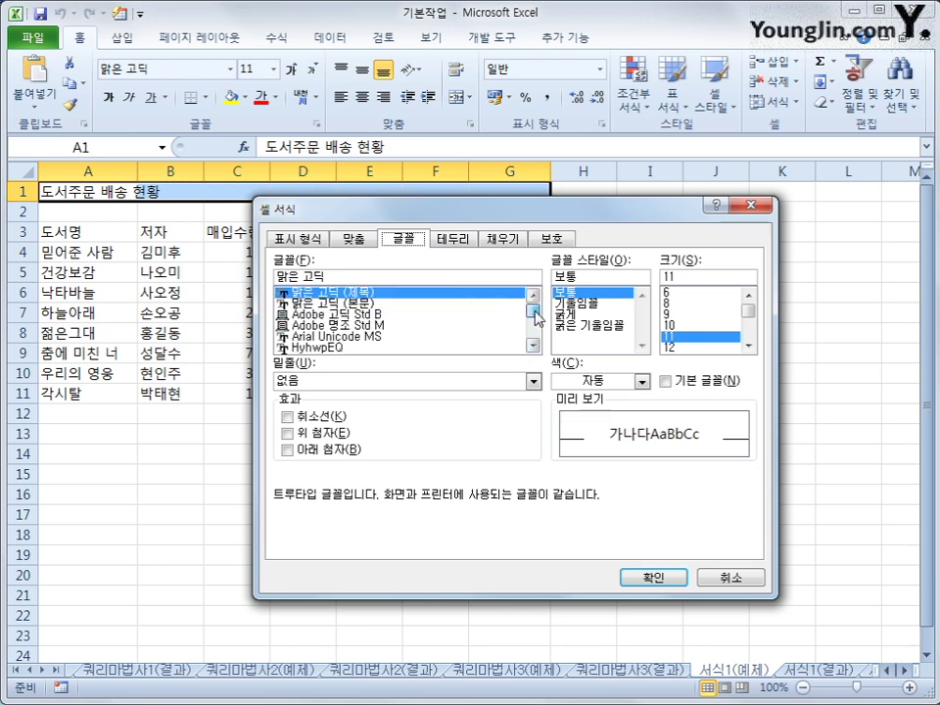
{"action": "left_click", "coordinate": [354, 298]}
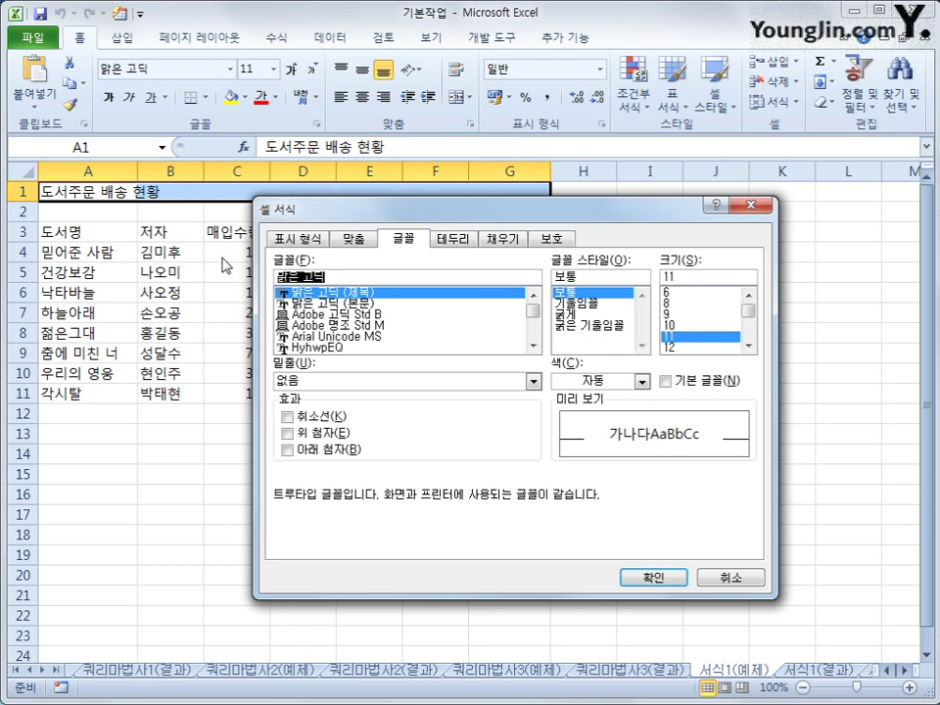
{"action": "key", "text": "BackSpace"}
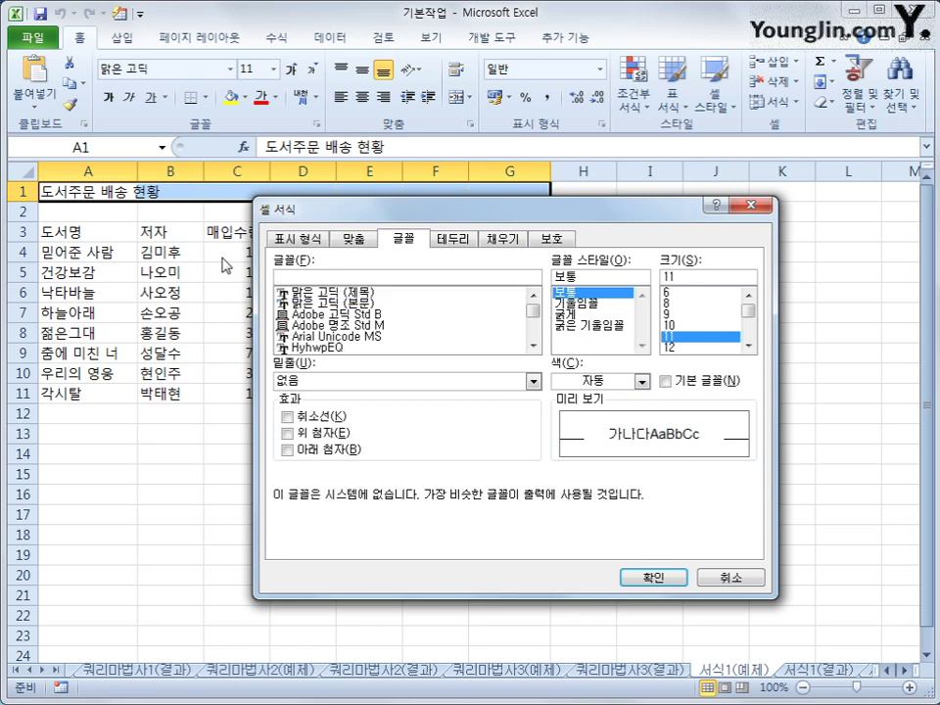
{"action": "type", "text": "궁서"}
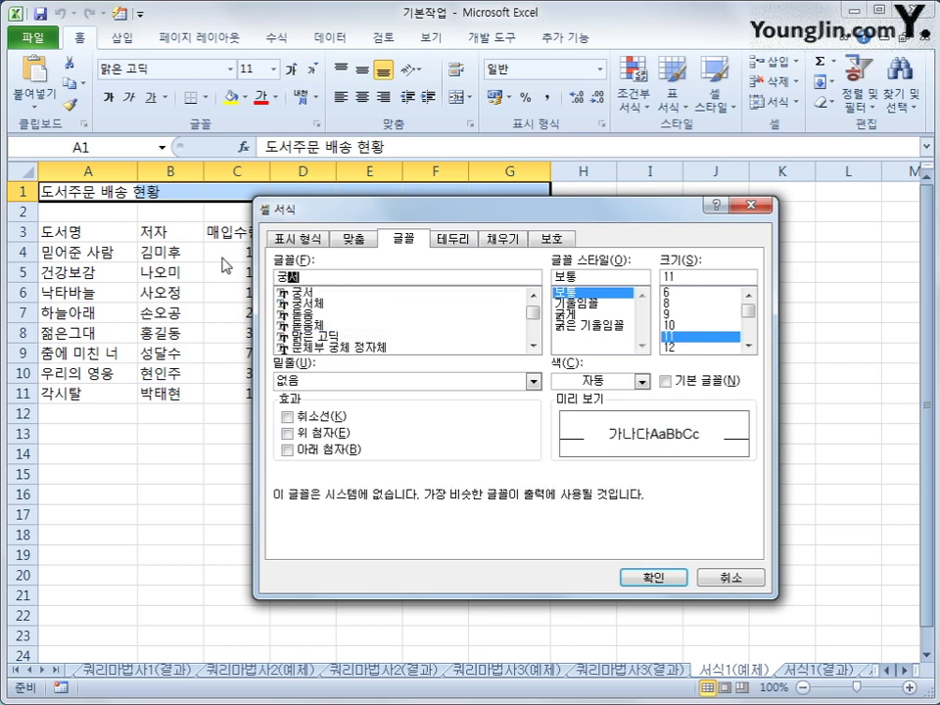
{"action": "left_click", "coordinate": [305, 310]}
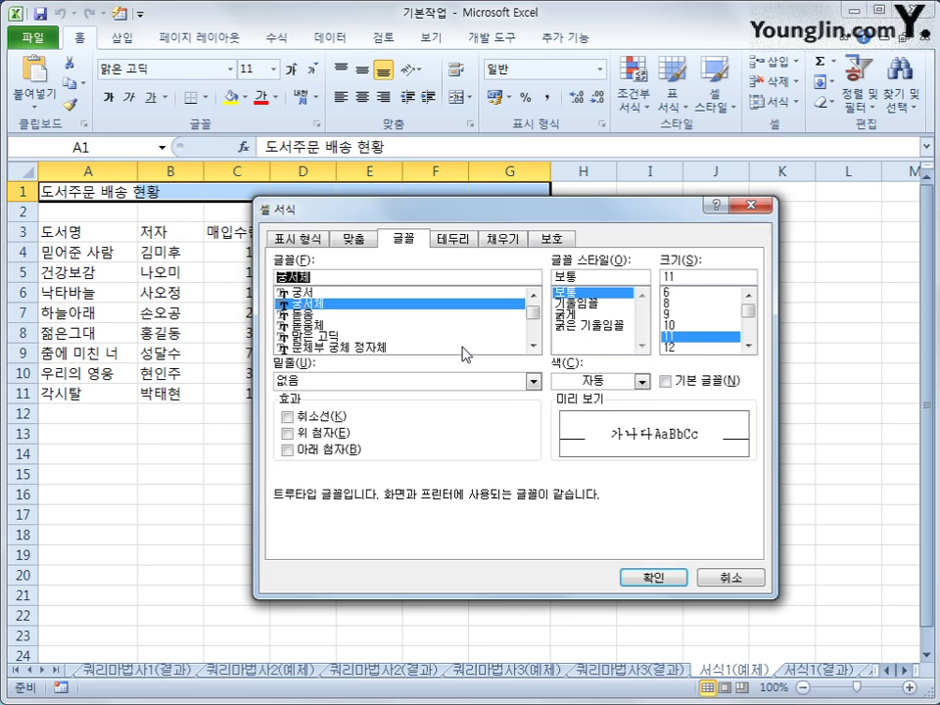
- Set the title's font size to 16 and its style to bold italic (굵은 기울임꼴), and apply the cell formatting
{"action": "left_click", "coordinate": [749, 345]}
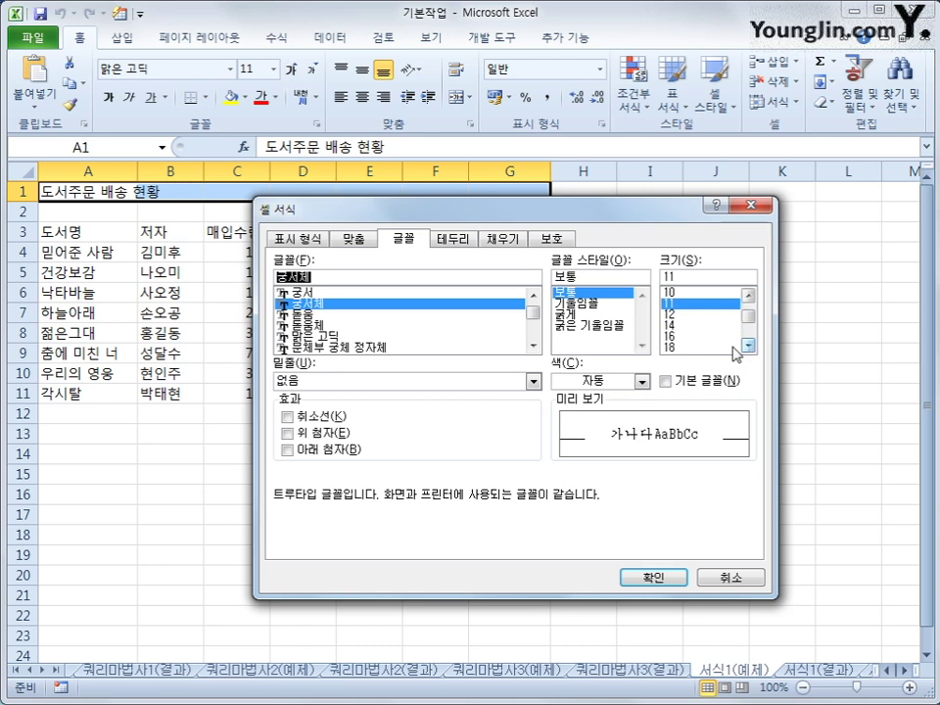
{"action": "left_click", "coordinate": [707, 337]}
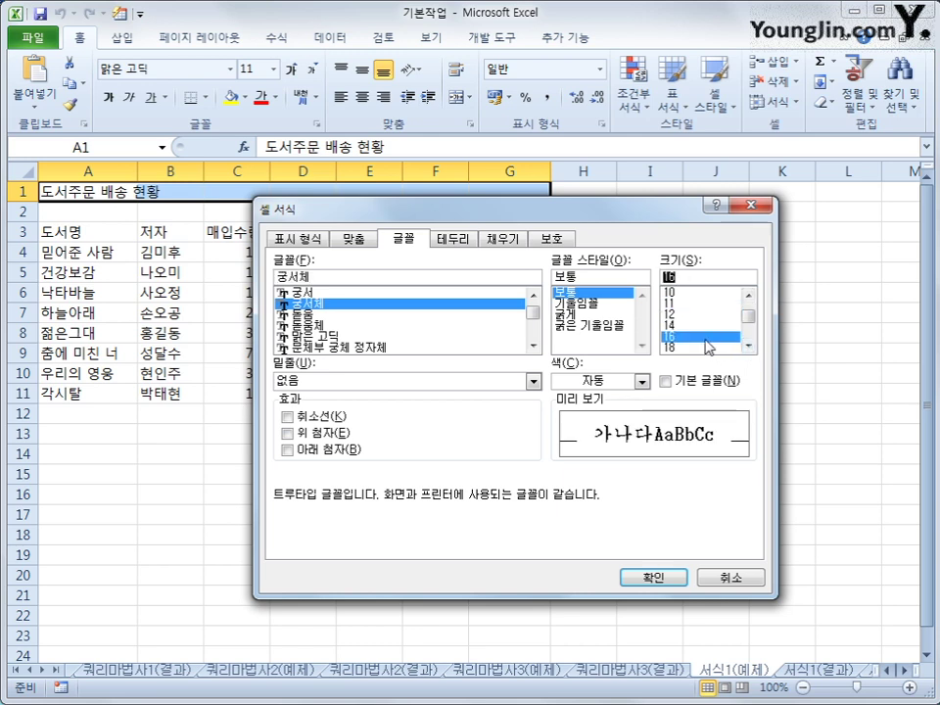
{"action": "left_click", "coordinate": [613, 326]}
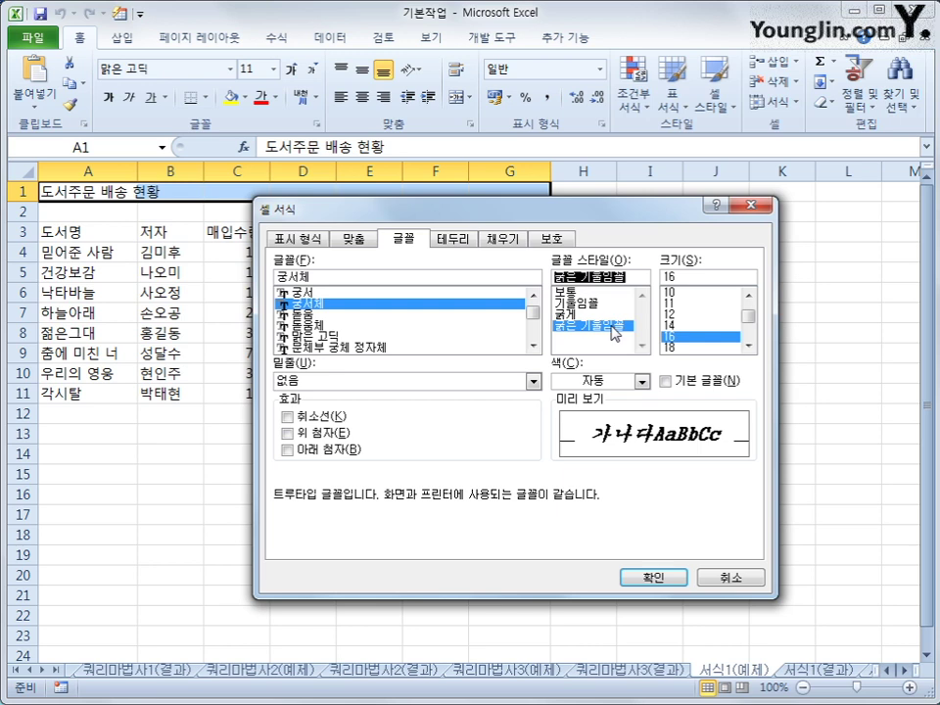
{"action": "left_click", "coordinate": [667, 578]}
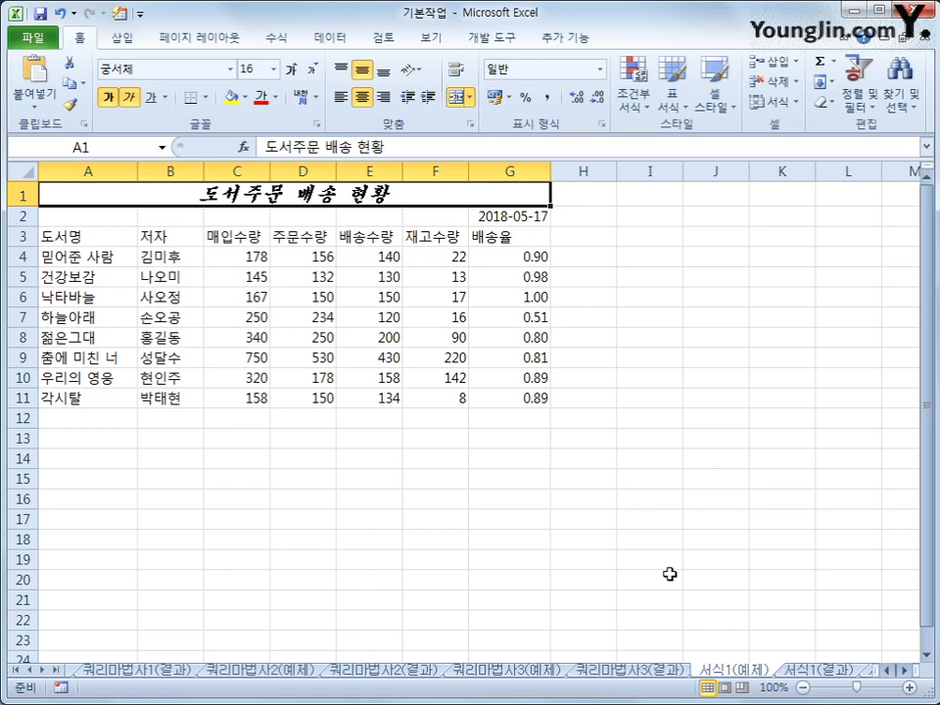
{"action": "right_click", "coordinate": [432, 196]}
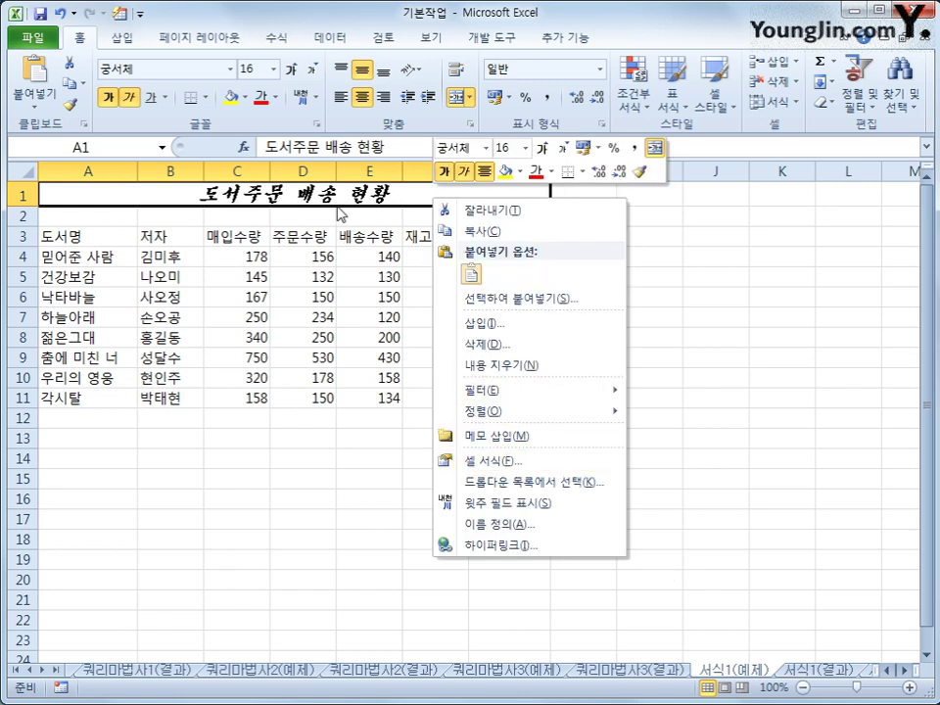
{"action": "left_click", "coordinate": [291, 167]}
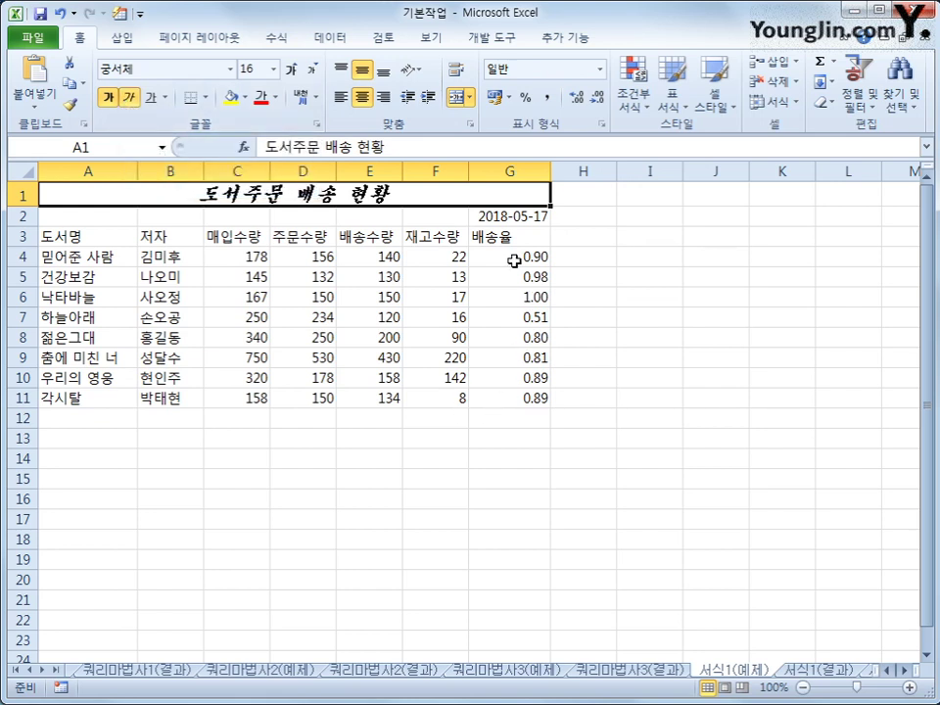
- Choose the date format 01年 3月 14日 for the date in cell G2
{"action": "left_click", "coordinate": [500, 215]}
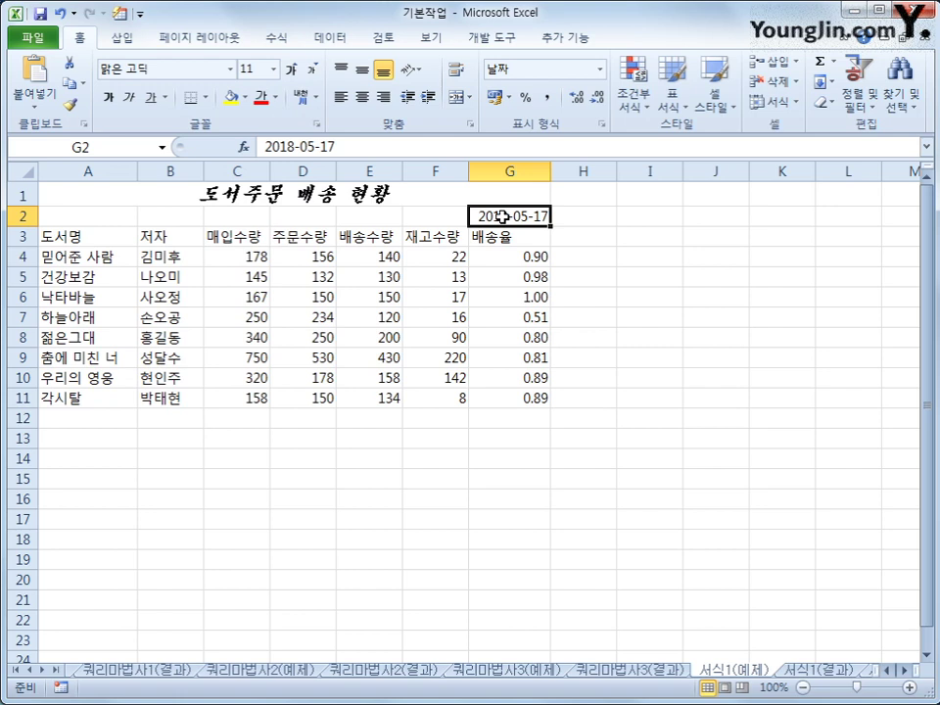
{"action": "right_click", "coordinate": [501, 216]}
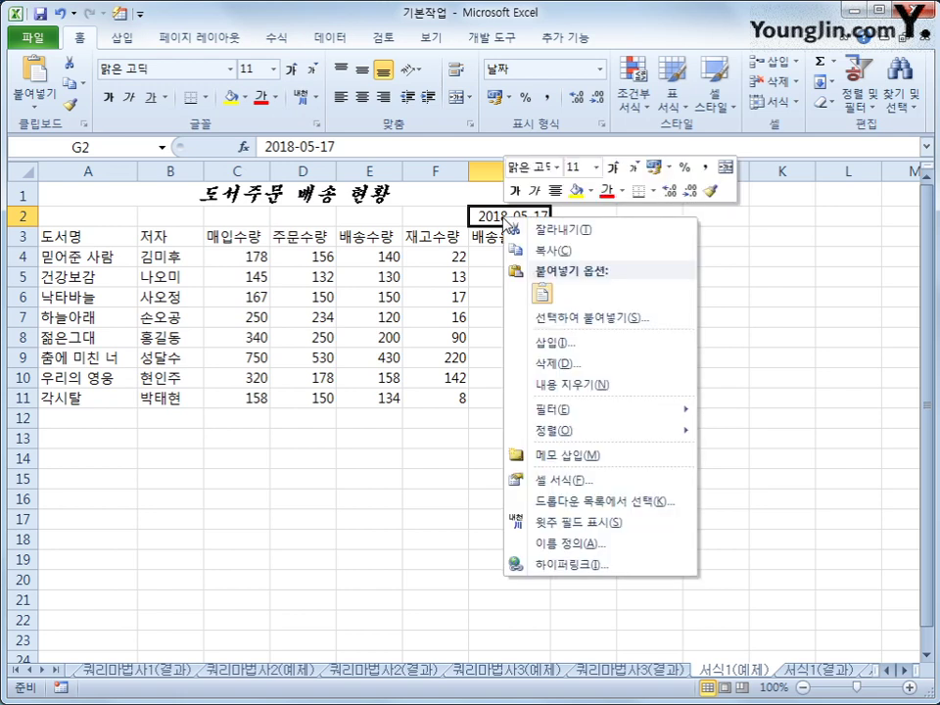
{"action": "left_click", "coordinate": [624, 486]}
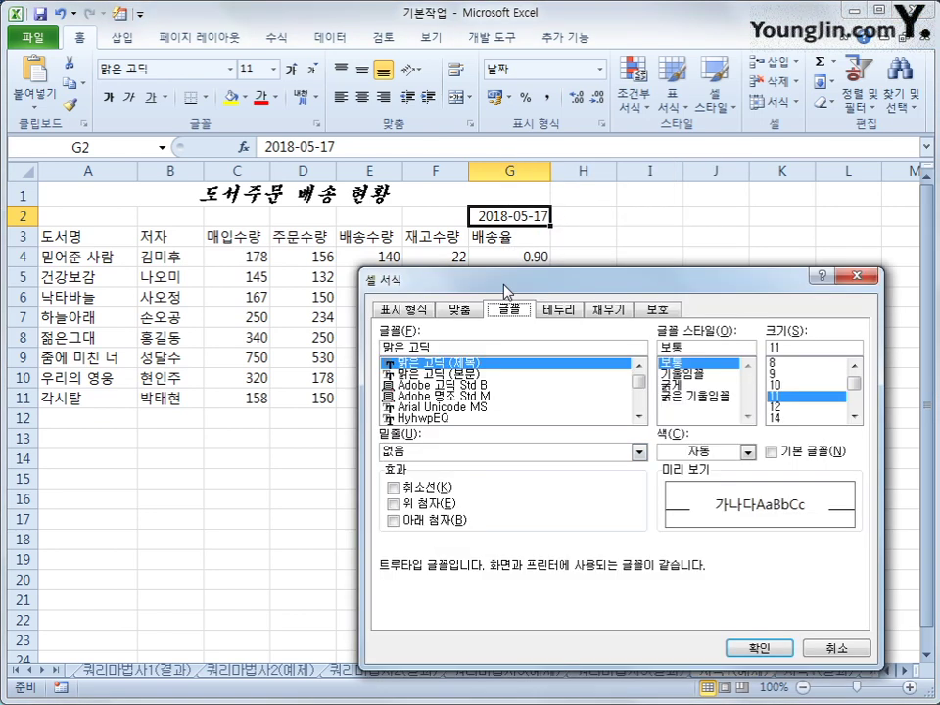
{"action": "left_click_drag", "start_coordinate": [504, 287], "coordinate": [409, 192]}
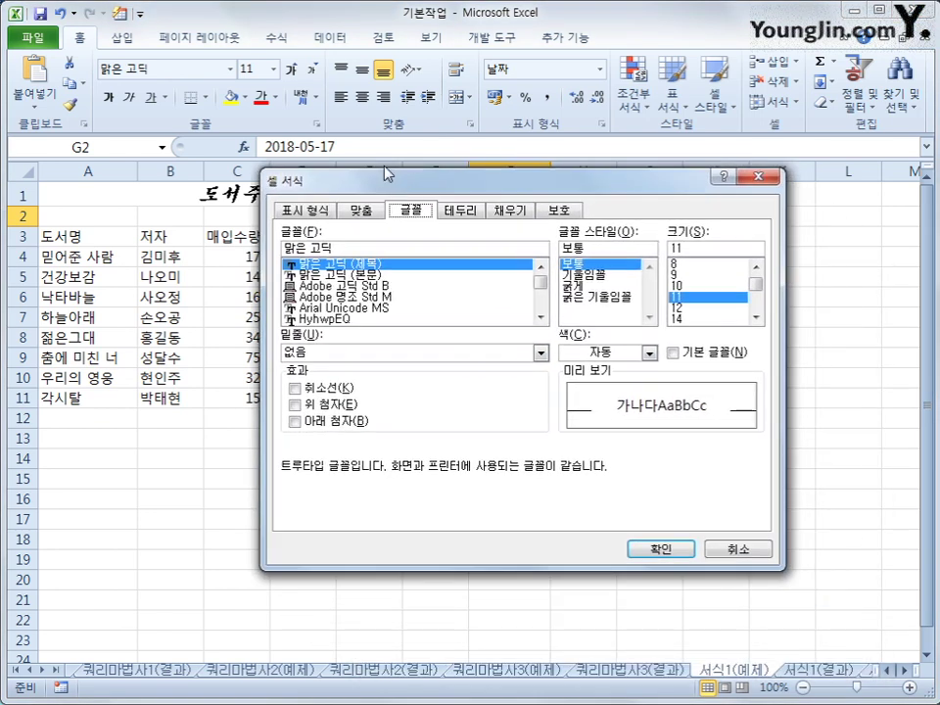
{"action": "left_click", "coordinate": [303, 212]}
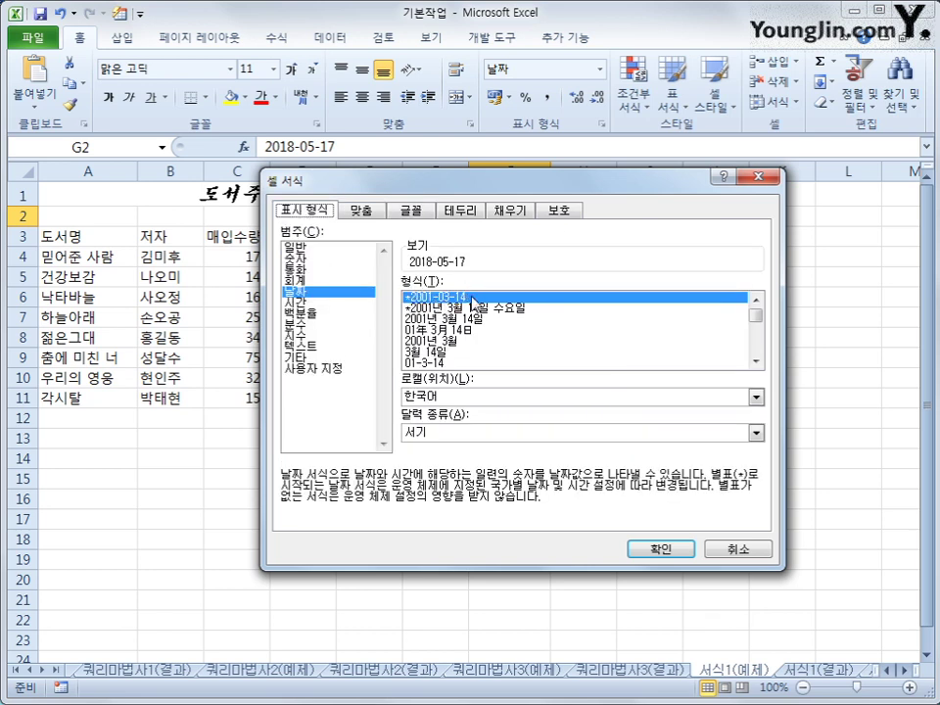
{"action": "left_click", "coordinate": [345, 370]}
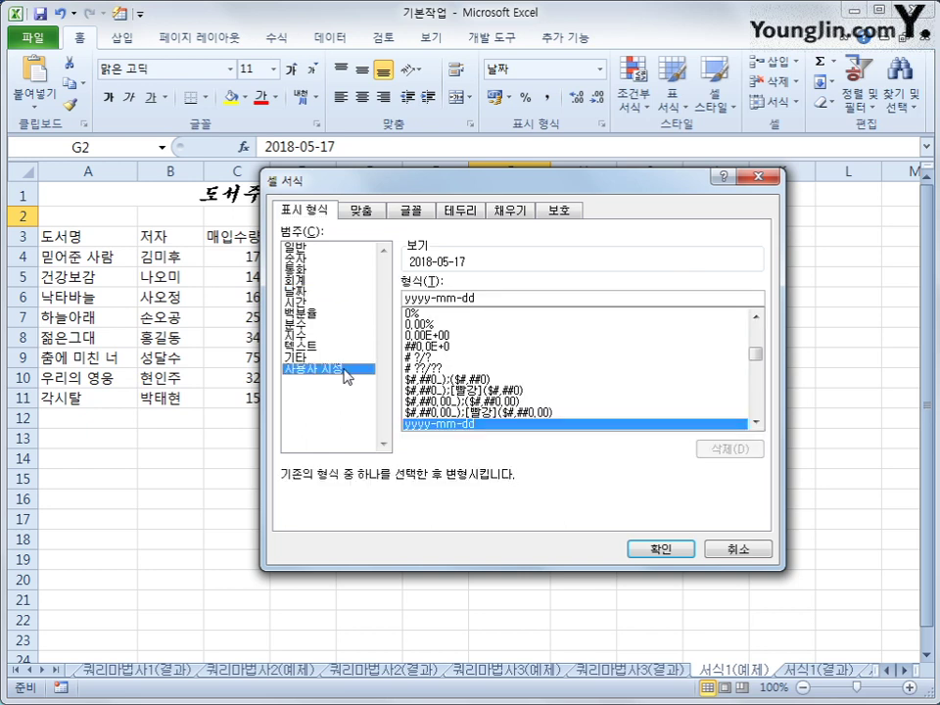
{"action": "left_click", "coordinate": [434, 299]}
{"action": "left_click", "coordinate": [312, 292]}
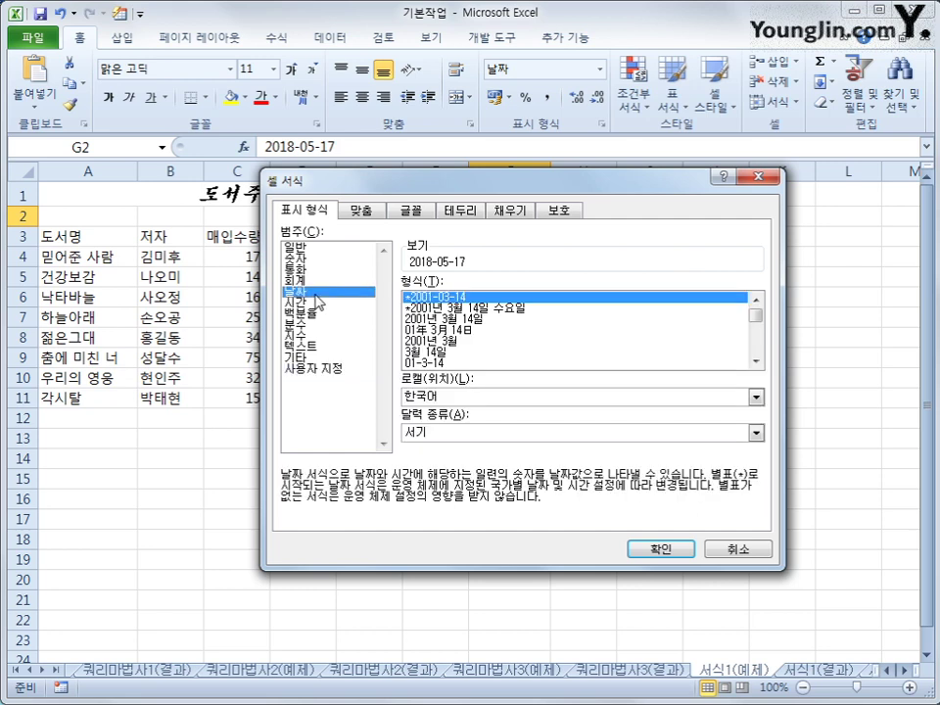
{"action": "left_click", "coordinate": [439, 330]}
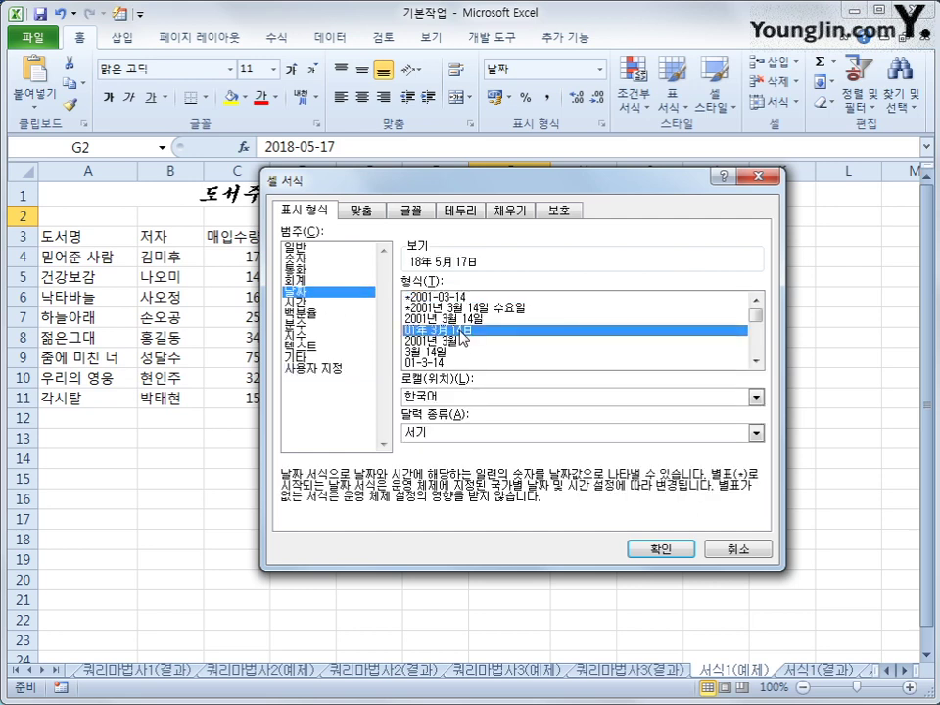
- Customize G2's date format to a four-digit year, yyyy"年" m"月" d"日";@, and apply it
{"action": "left_click", "coordinate": [347, 369]}
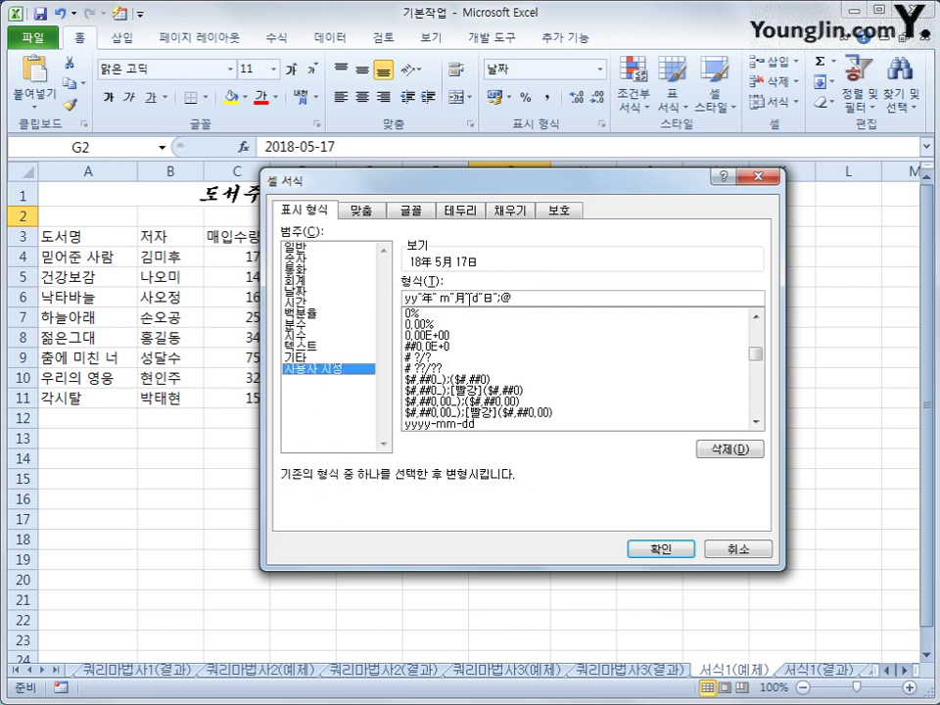
{"action": "left_click", "coordinate": [498, 297]}
{"action": "type", "text": "ㅛ"}
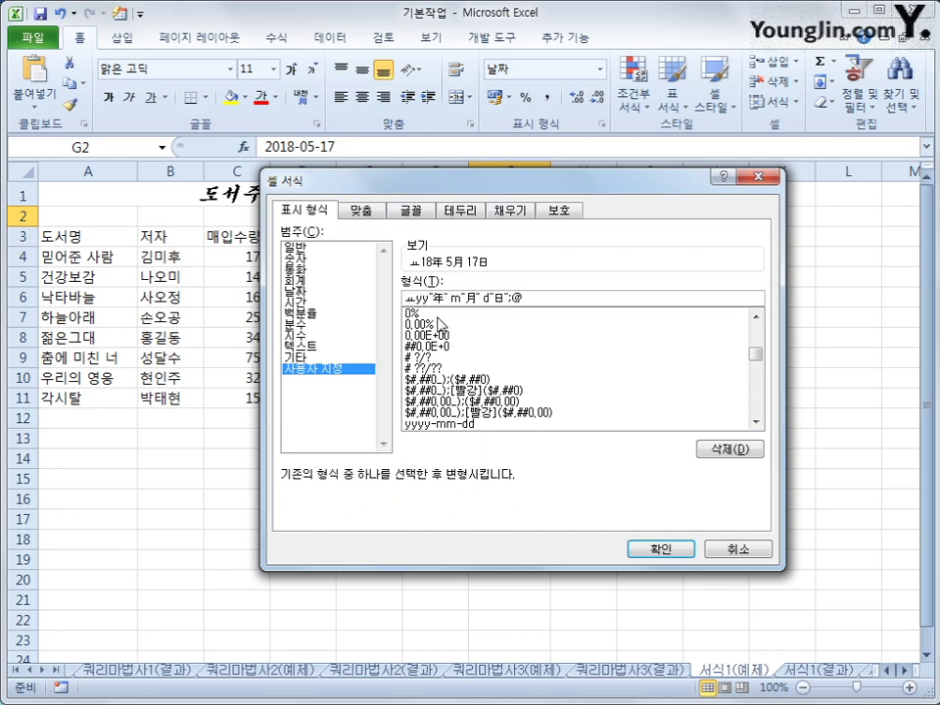
{"action": "key", "text": "BackSpace"}
{"action": "type", "text": "yy"}
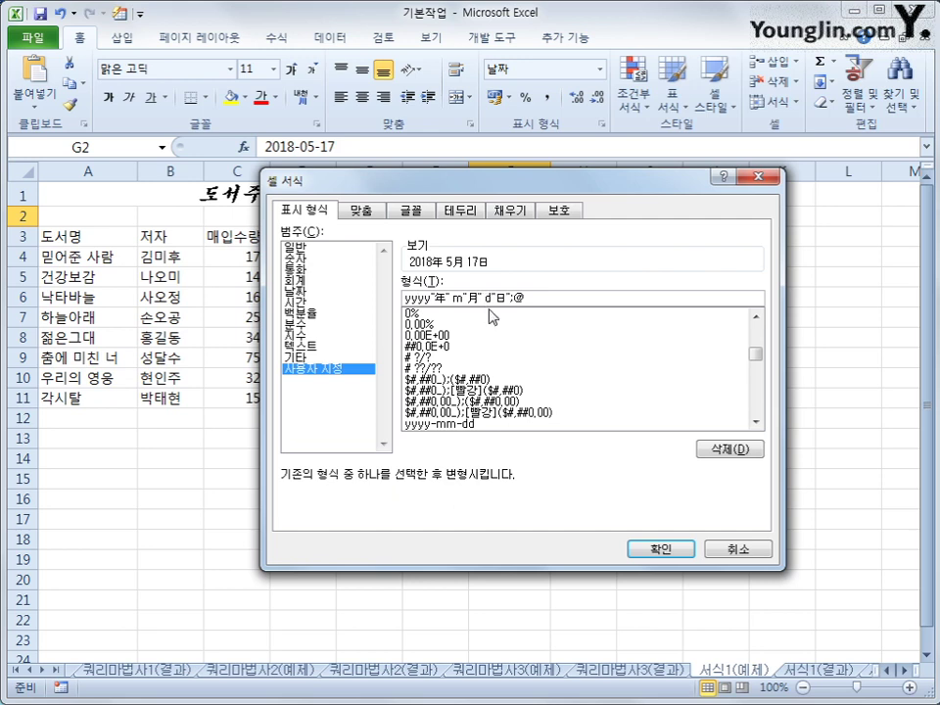
{"action": "left_click", "coordinate": [651, 551]}
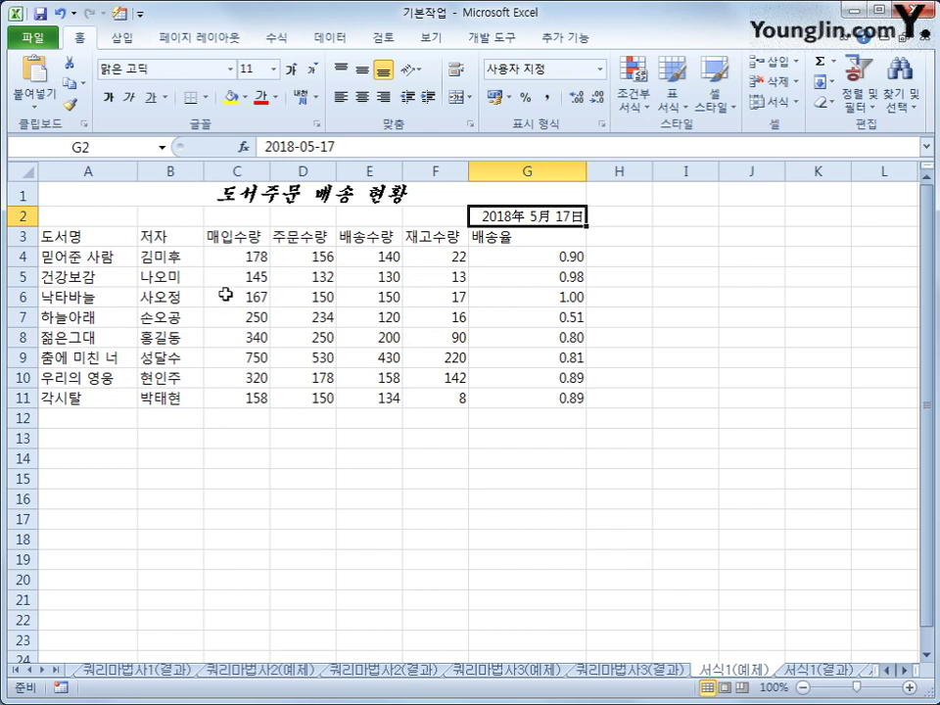
- Define the name 저자 for the author cells B4:B11
{"action": "left_click_drag", "start_coordinate": [183, 256], "coordinate": [175, 394]}
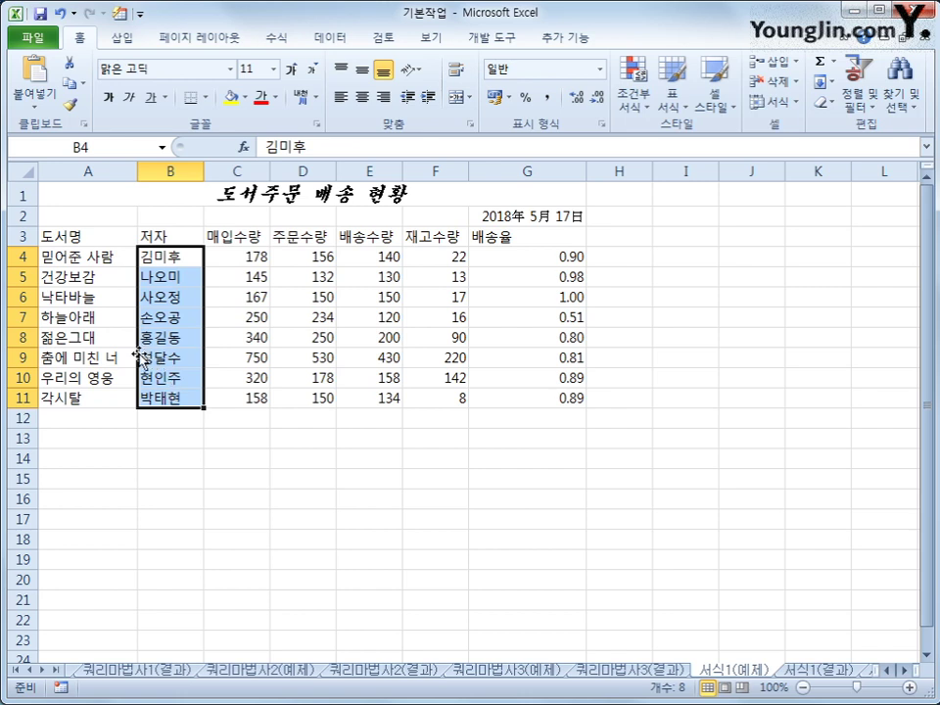
{"action": "left_click", "coordinate": [104, 149]}
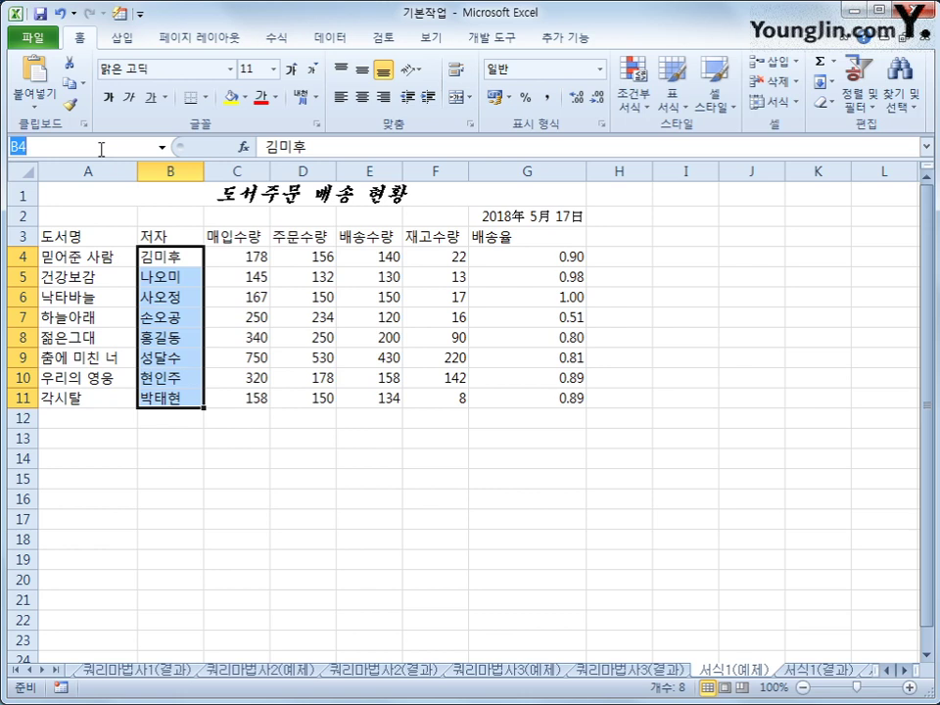
{"action": "type", "text": "w"}
{"action": "key", "text": "BackSpace"}
{"action": "type", "text": "저자"}
{"action": "key", "text": "Return"}
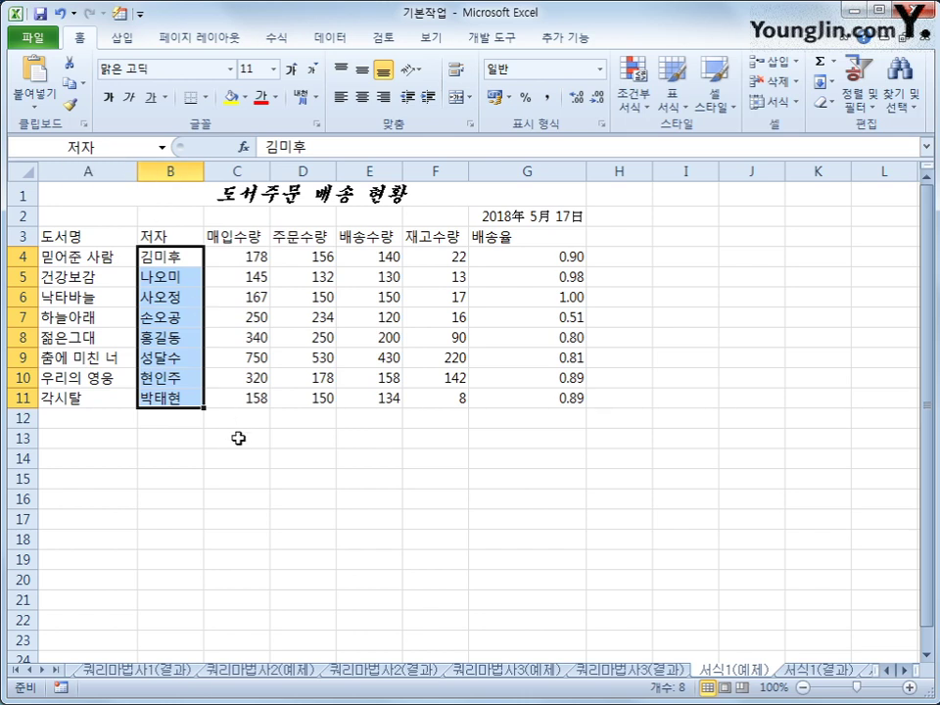
- Check the defined name 저자 by jumping from an empty cell to its named range
{"action": "left_click", "coordinate": [347, 494]}
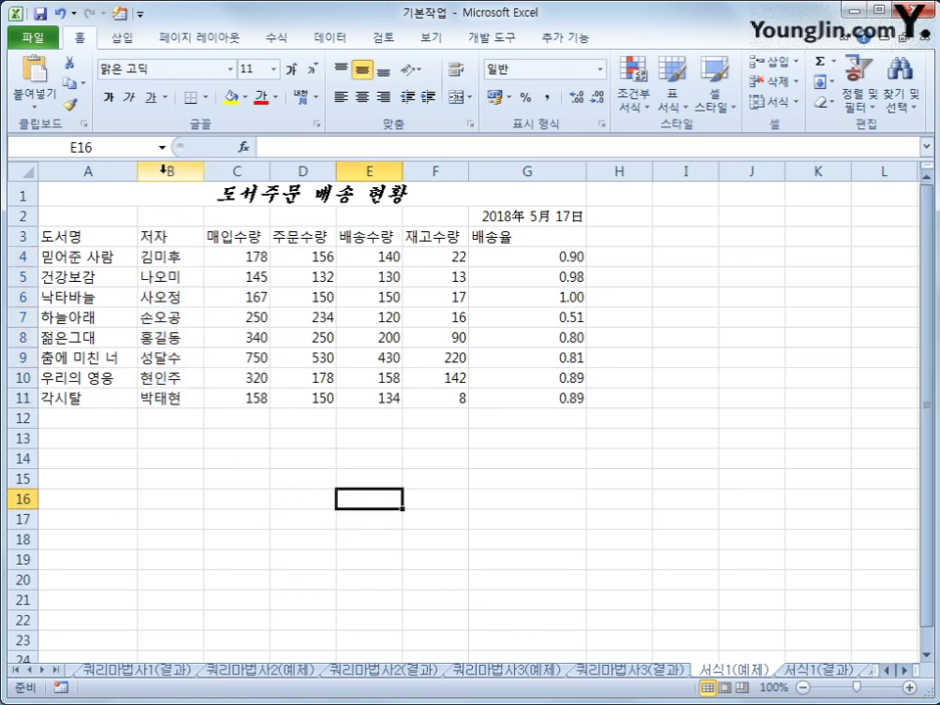
{"action": "left_click", "coordinate": [162, 147]}
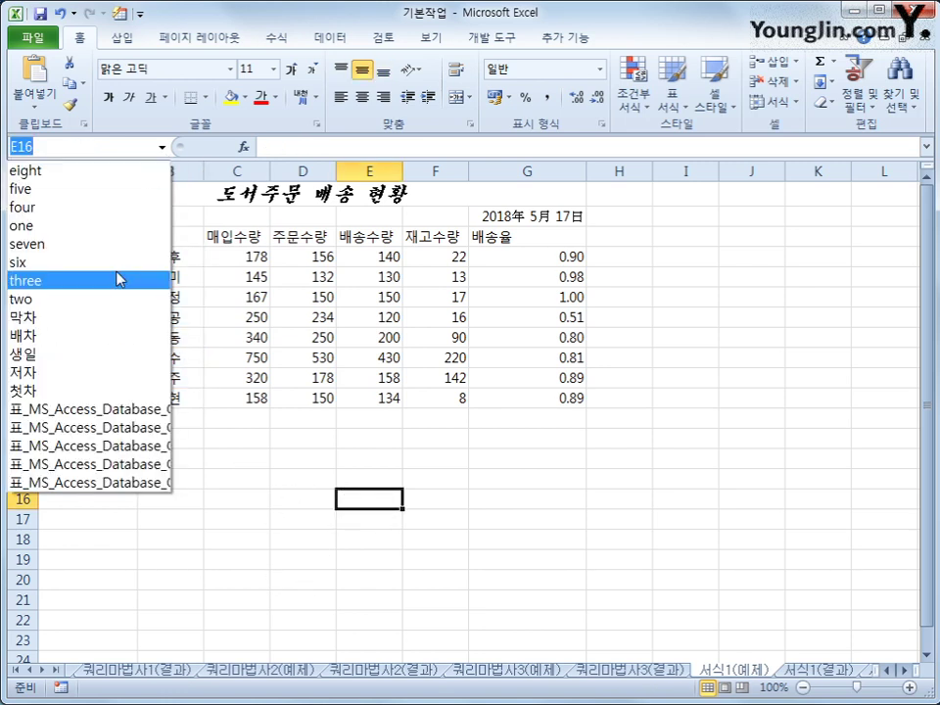
{"action": "left_click", "coordinate": [109, 372]}
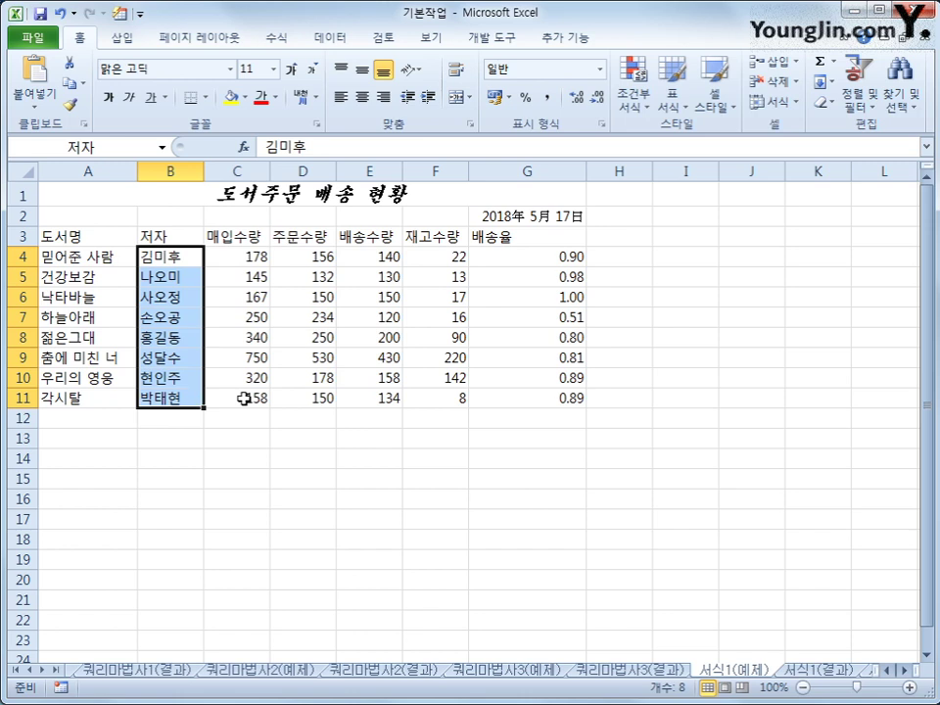
- Apply the percent style to the delivery rates (배송율) in G4:G11
{"action": "left_click_drag", "start_coordinate": [499, 257], "coordinate": [513, 396]}
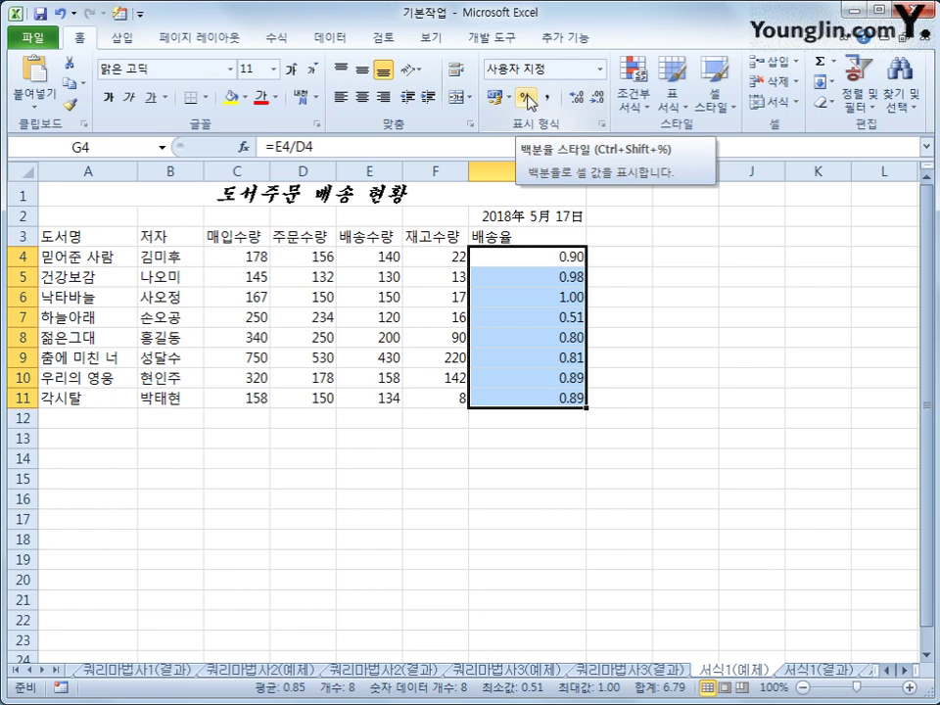
{"action": "left_click", "coordinate": [529, 102]}
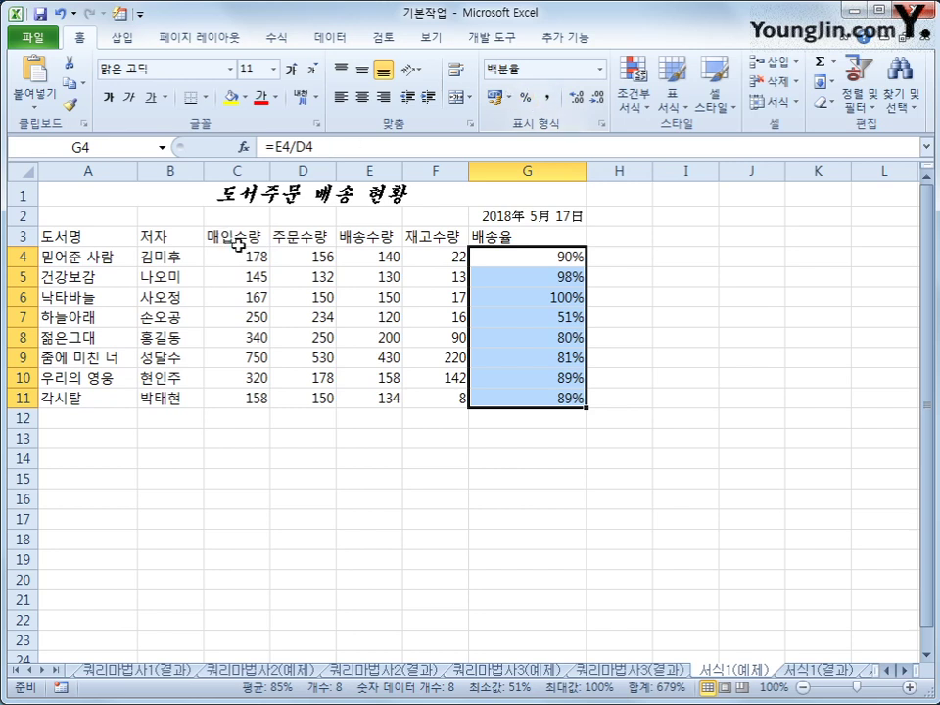
- Apply the custom number format #"개" to the quantity cells C4:F11
{"action": "left_click_drag", "start_coordinate": [246, 256], "coordinate": [431, 400]}
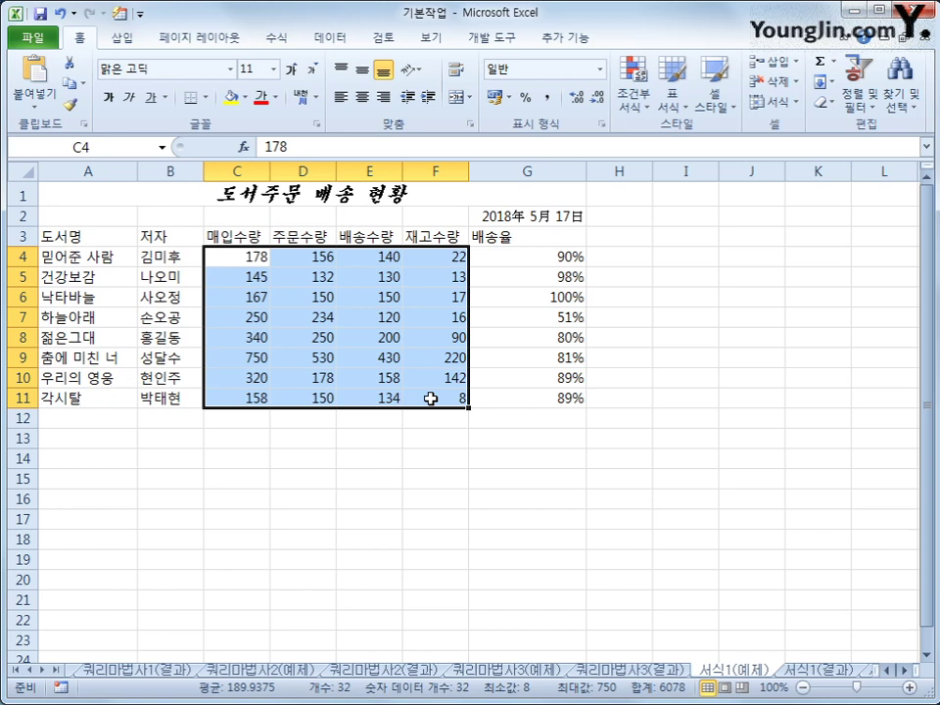
{"action": "right_click", "coordinate": [416, 277]}
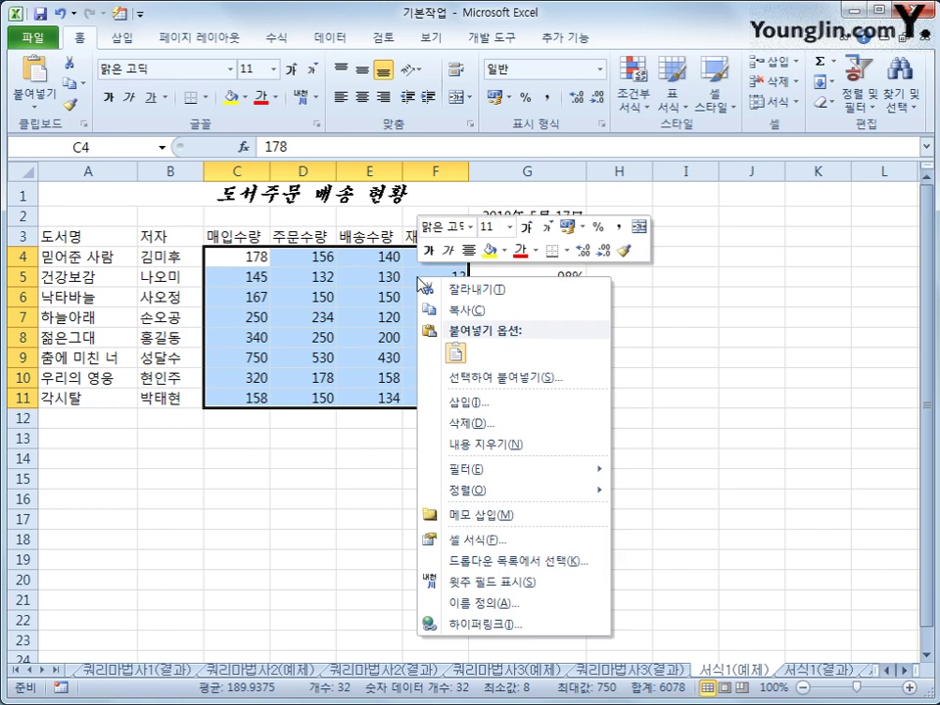
{"action": "left_click", "coordinate": [526, 552]}
{"action": "left_click_drag", "start_coordinate": [508, 173], "coordinate": [599, 187]}
{"action": "left_click", "coordinate": [365, 370]}
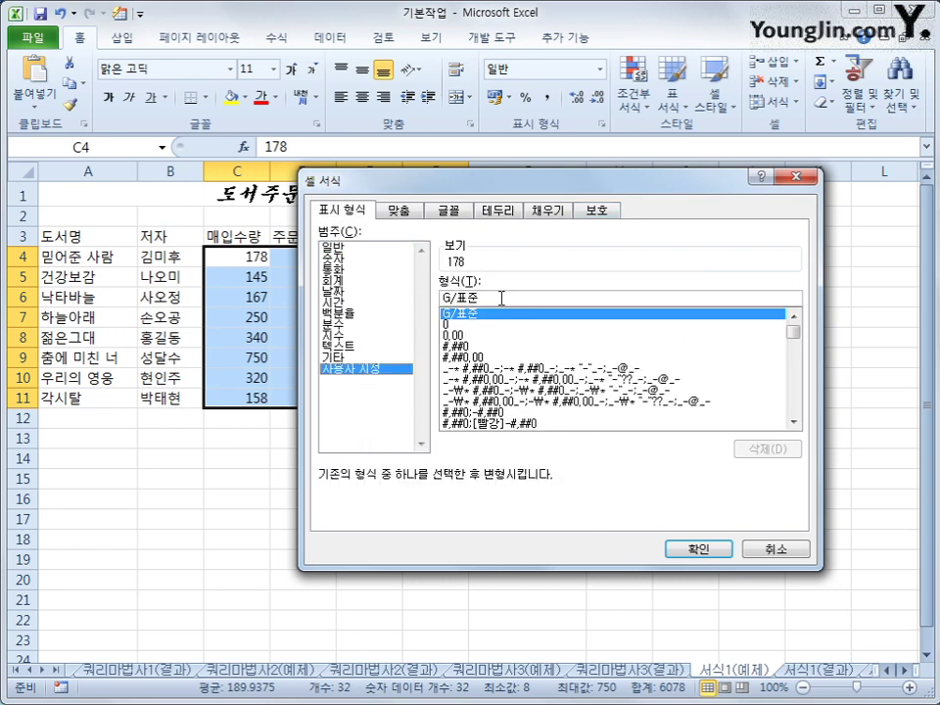
{"action": "left_click_drag", "start_coordinate": [560, 297], "coordinate": [428, 294]}
{"action": "type", "text": "#"}
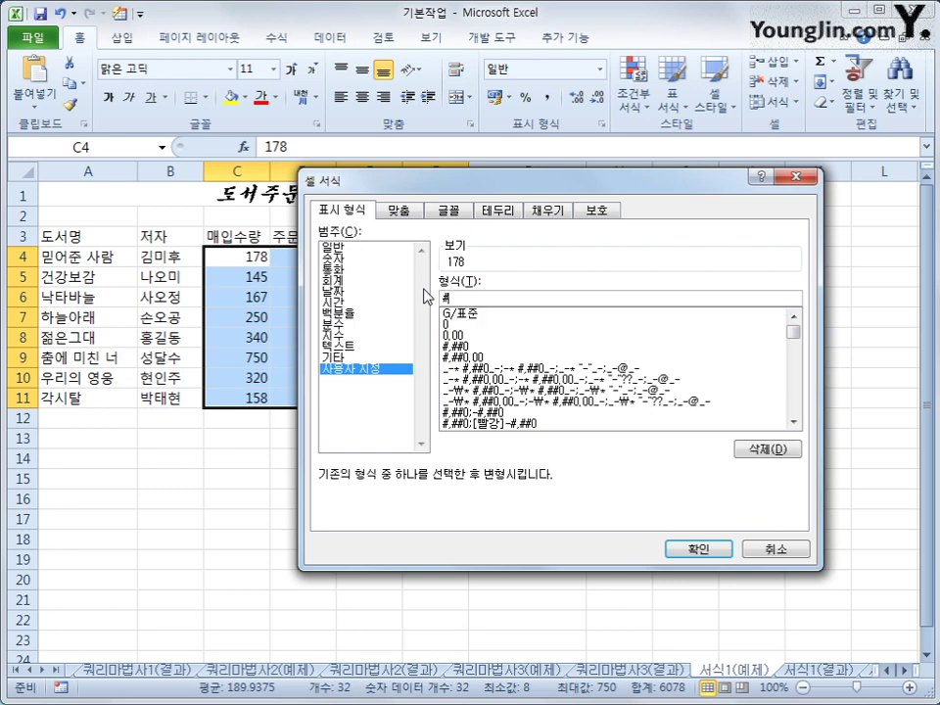
{"action": "type", "text": "\"개\""}
{"action": "left_click", "coordinate": [704, 552]}
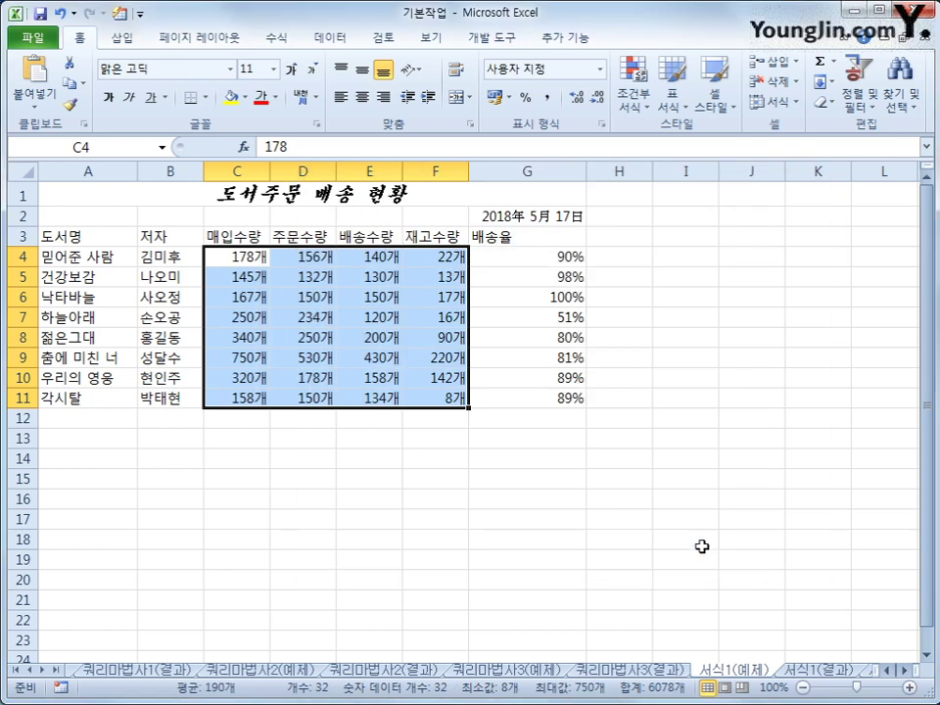
- Apply all borders (모든 테두리) to the table range A3:G11
{"action": "left_click_drag", "start_coordinate": [121, 241], "coordinate": [522, 401]}
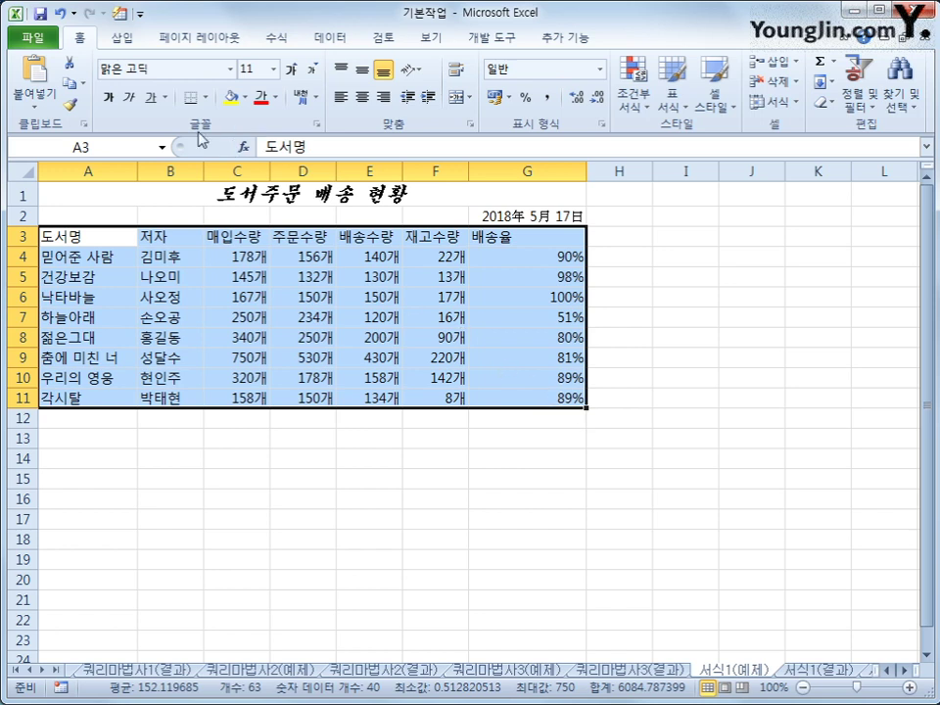
{"action": "left_click", "coordinate": [206, 97]}
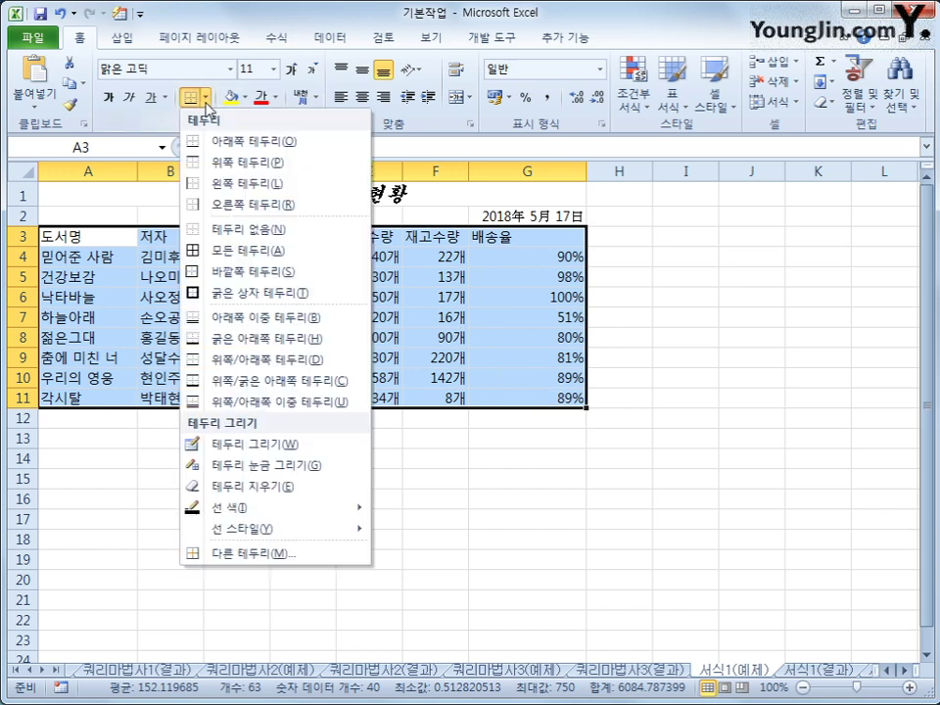
{"action": "left_click", "coordinate": [243, 252]}
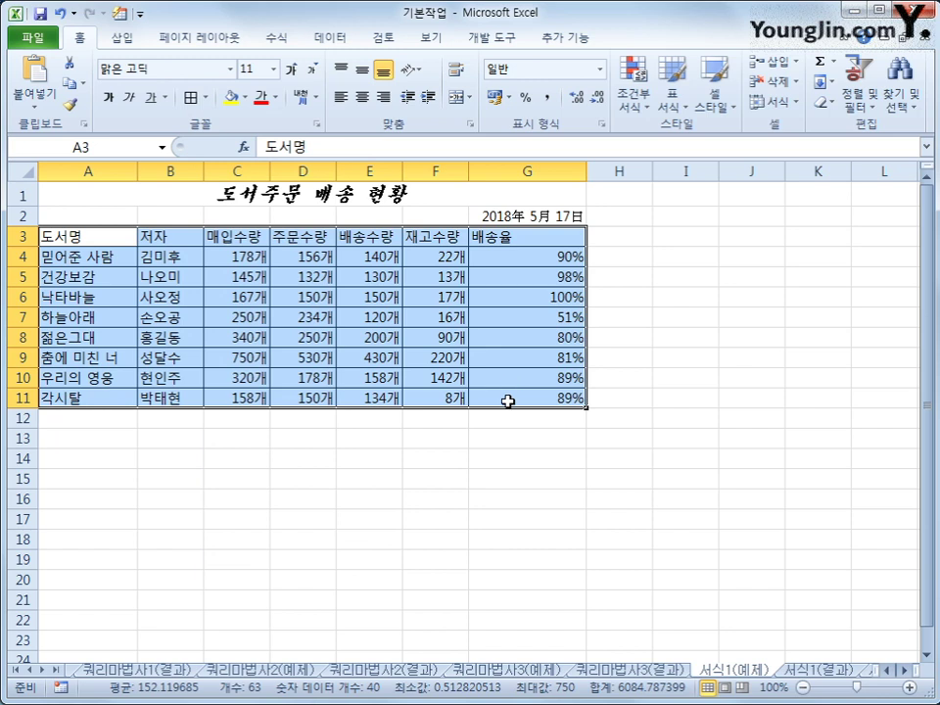
{"action": "left_click", "coordinate": [507, 400]}
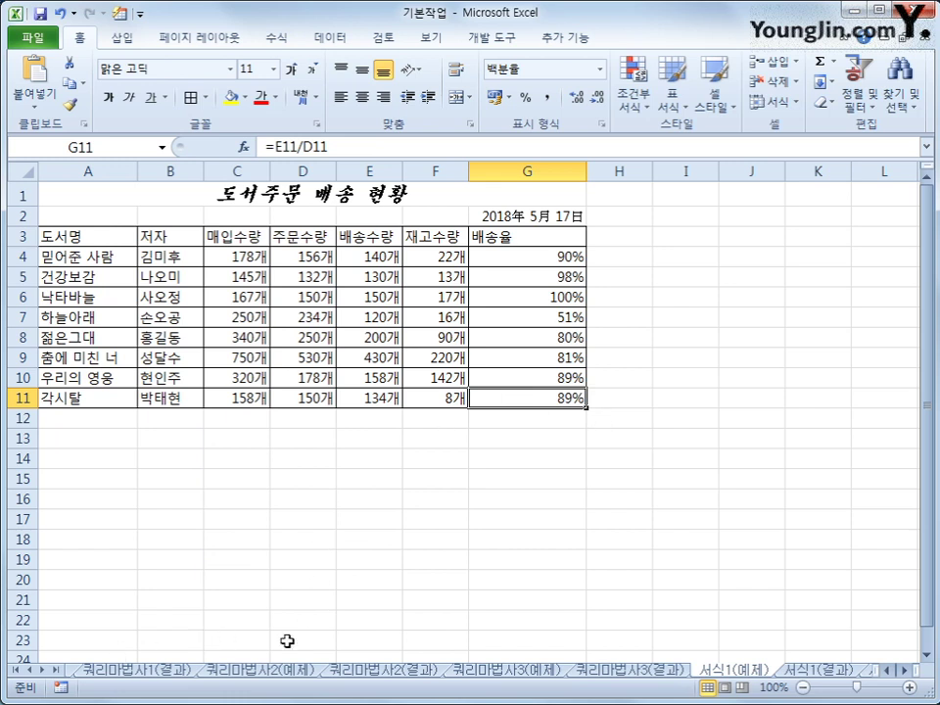
- Compare the formatted table with the finished version on sheet 서식1(결과)
{"action": "left_click", "coordinate": [784, 674]}
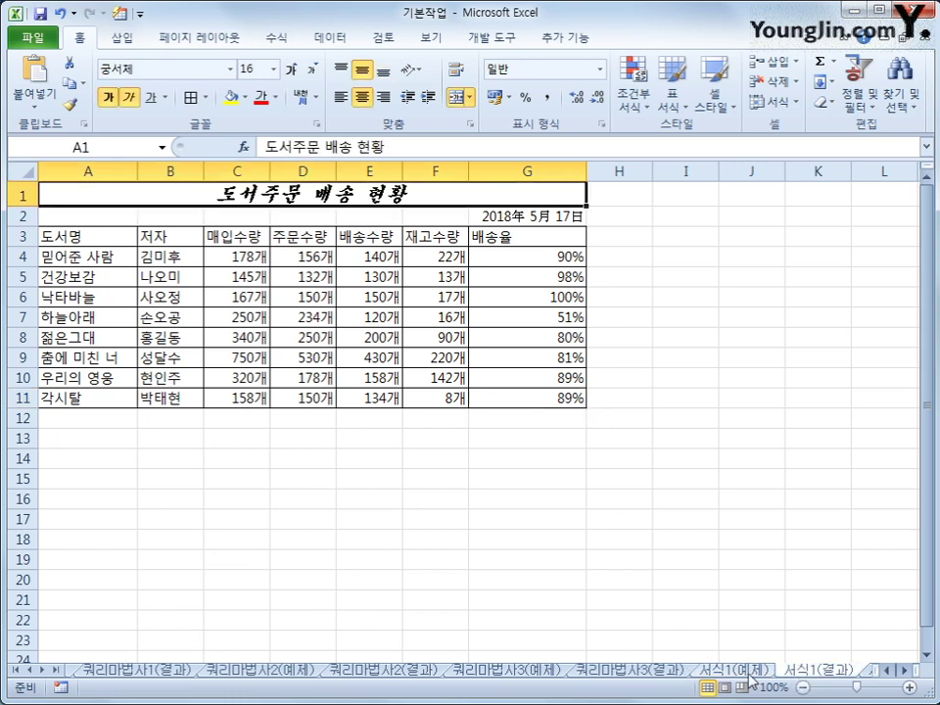
{"action": "key", "text": "ctrl+Page_Up"}
{"action": "left_click", "coordinate": [790, 674]}
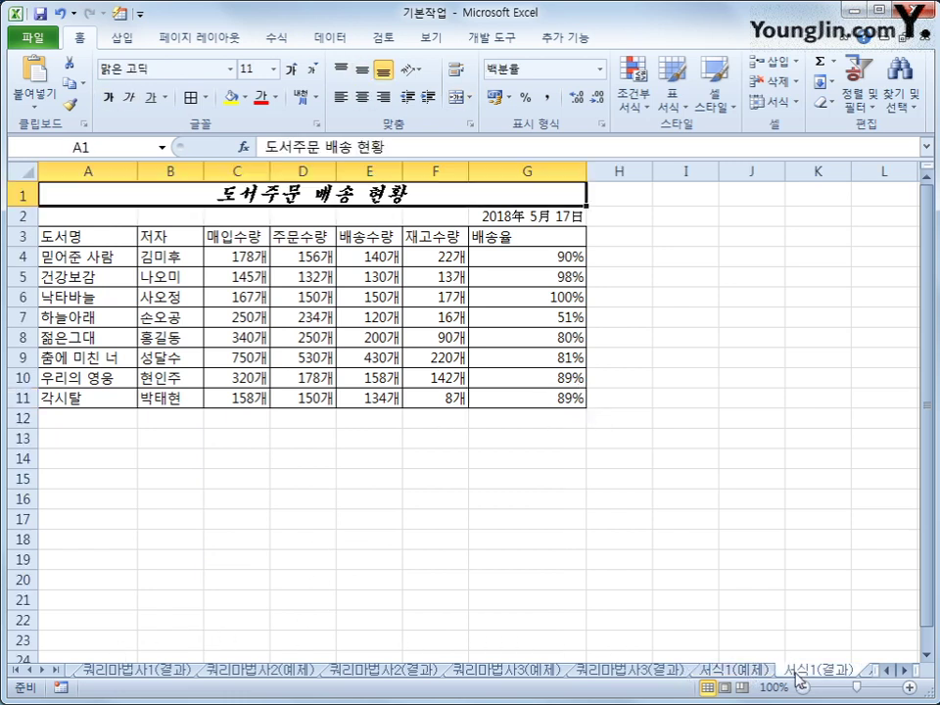
- On sheet 서식2(예제), merge and center the title 병원 일일 입원비 비교표 across B1:J1
{"action": "left_click", "coordinate": [44, 670]}
{"action": "left_click", "coordinate": [44, 670]}
{"action": "left_click", "coordinate": [44, 670]}
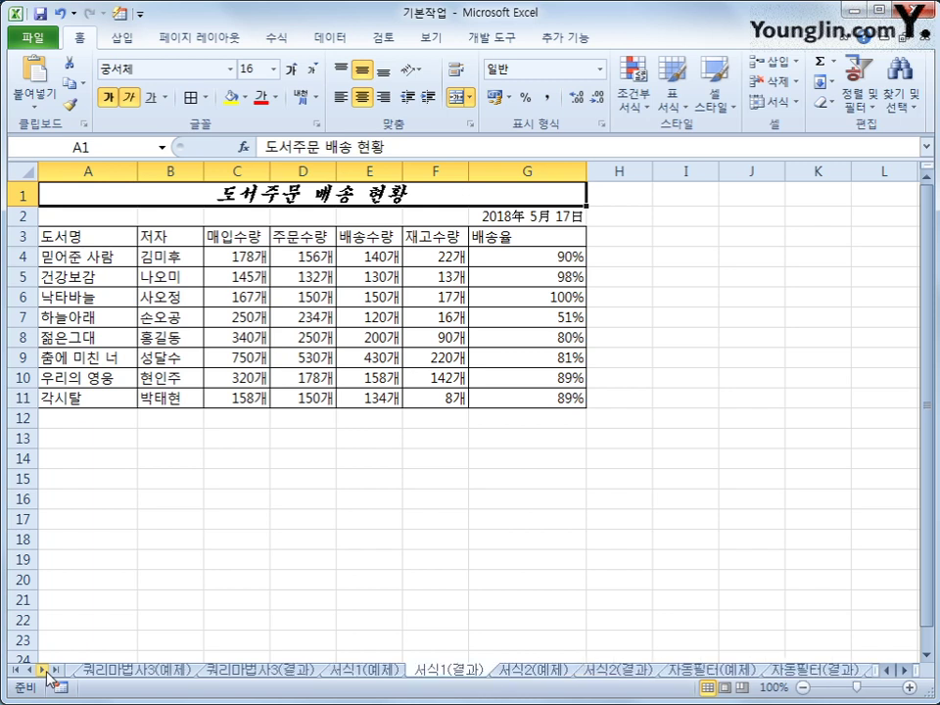
{"action": "left_click", "coordinate": [529, 672]}
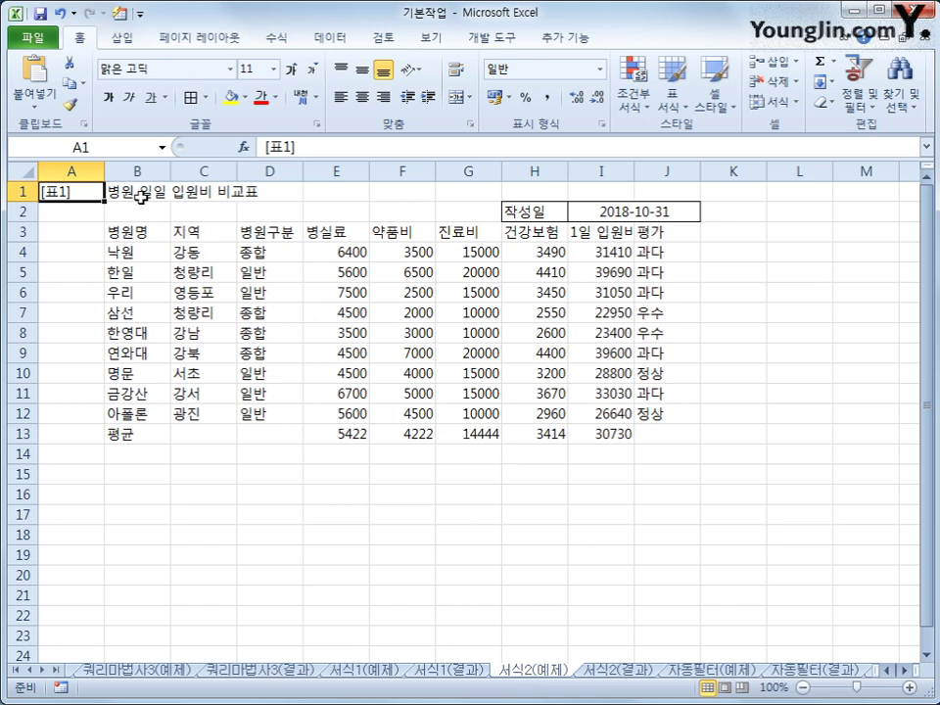
{"action": "left_click_drag", "start_coordinate": [143, 188], "coordinate": [646, 197]}
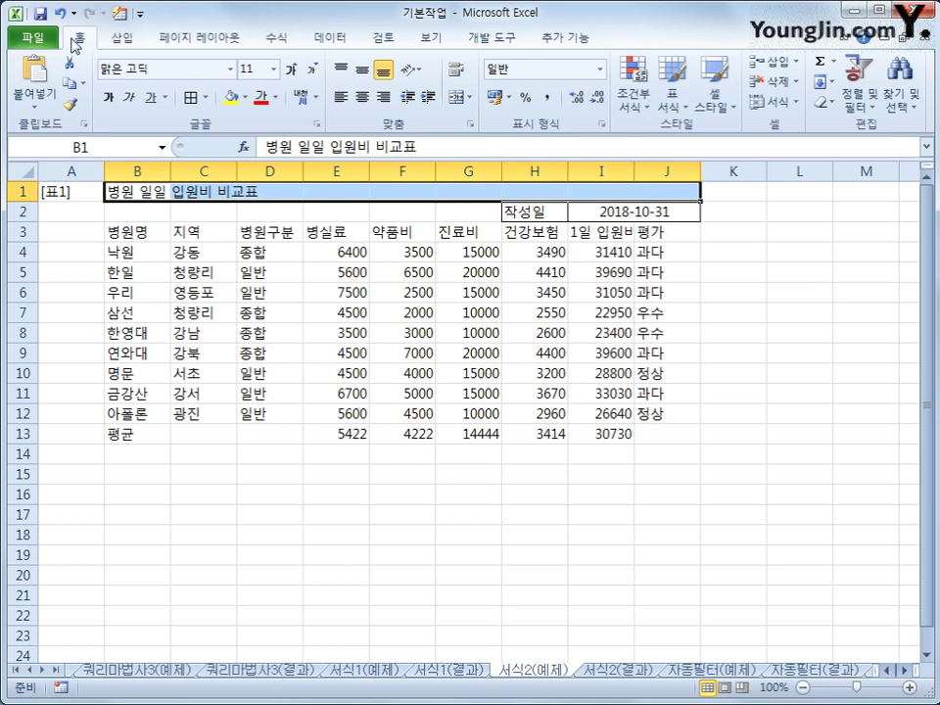
{"action": "left_click", "coordinate": [458, 102]}
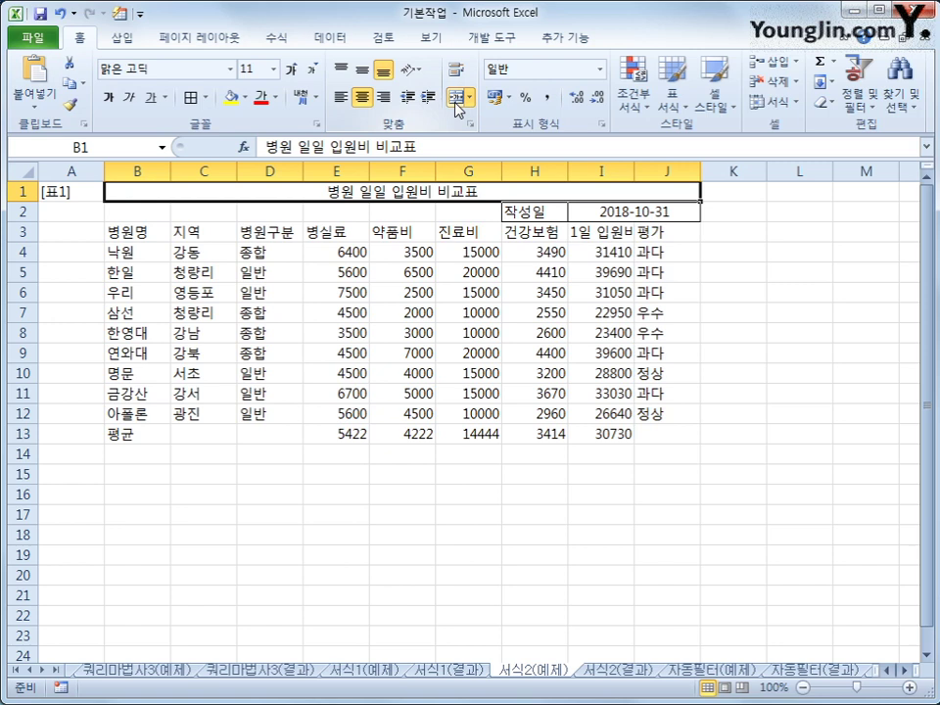
- Set the hospital table title's font to 돋움, size 16, bold
{"action": "left_click", "coordinate": [232, 70]}
{"action": "left_click_drag", "start_coordinate": [349, 90], "coordinate": [355, 172]}
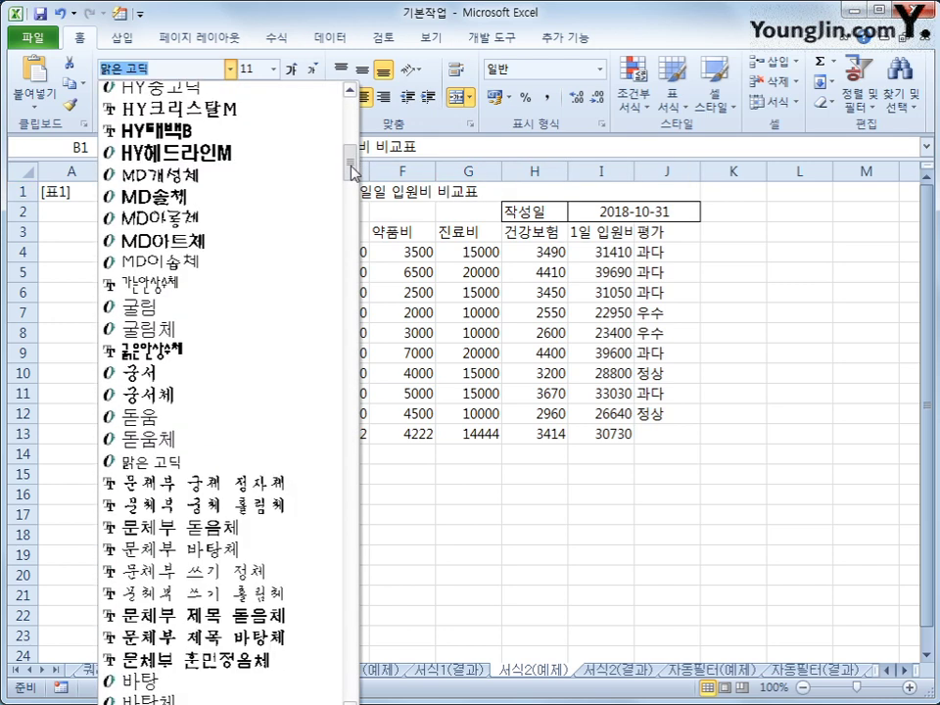
{"action": "left_click", "coordinate": [189, 413]}
{"action": "left_click", "coordinate": [274, 70]}
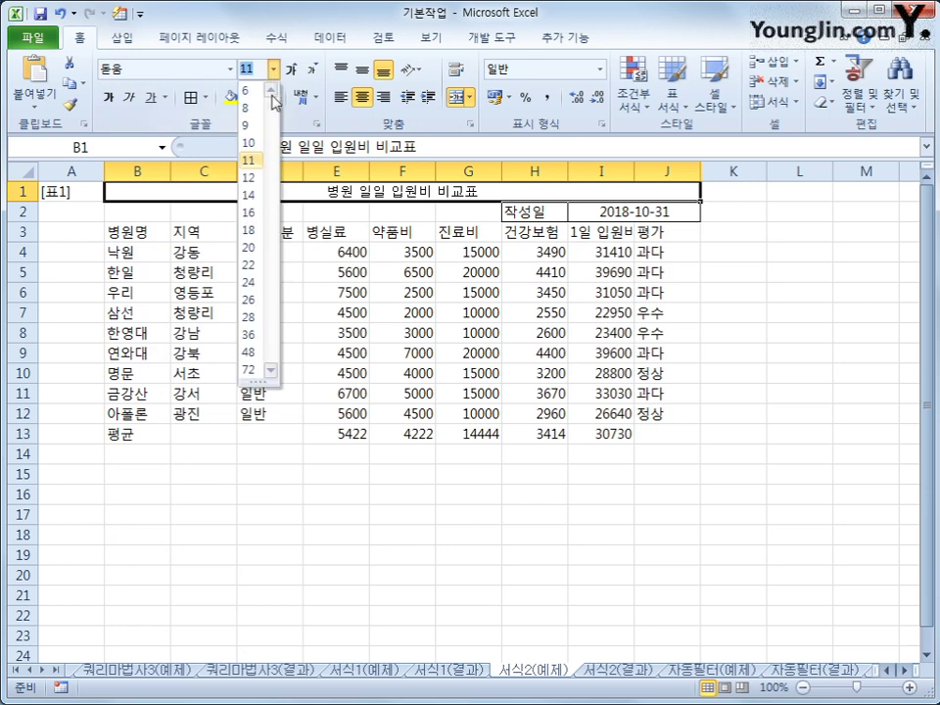
{"action": "left_click", "coordinate": [258, 212]}
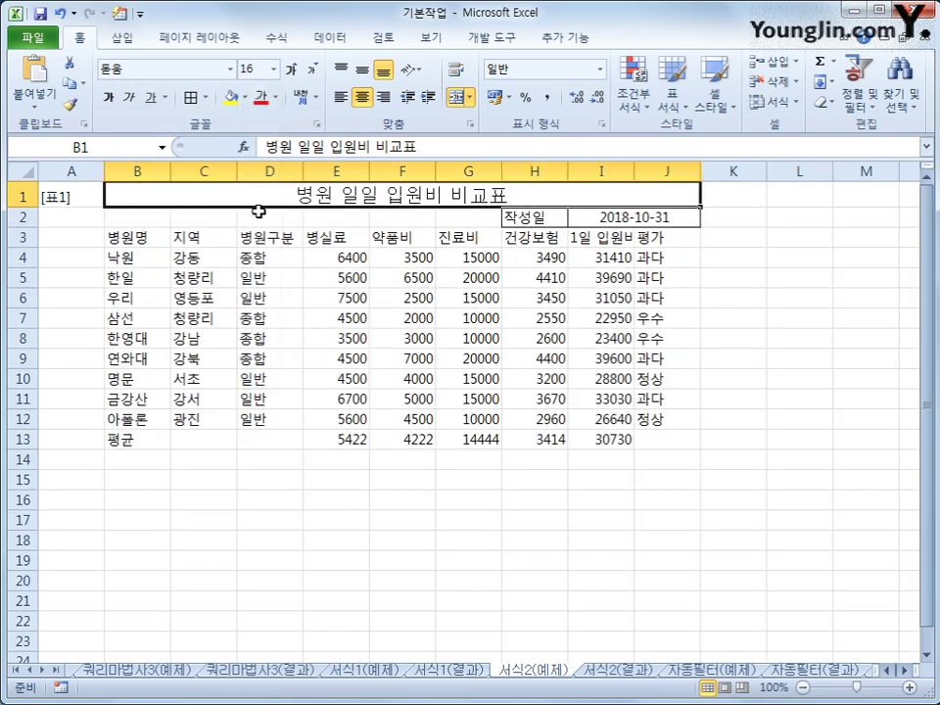
{"action": "left_click", "coordinate": [107, 97]}
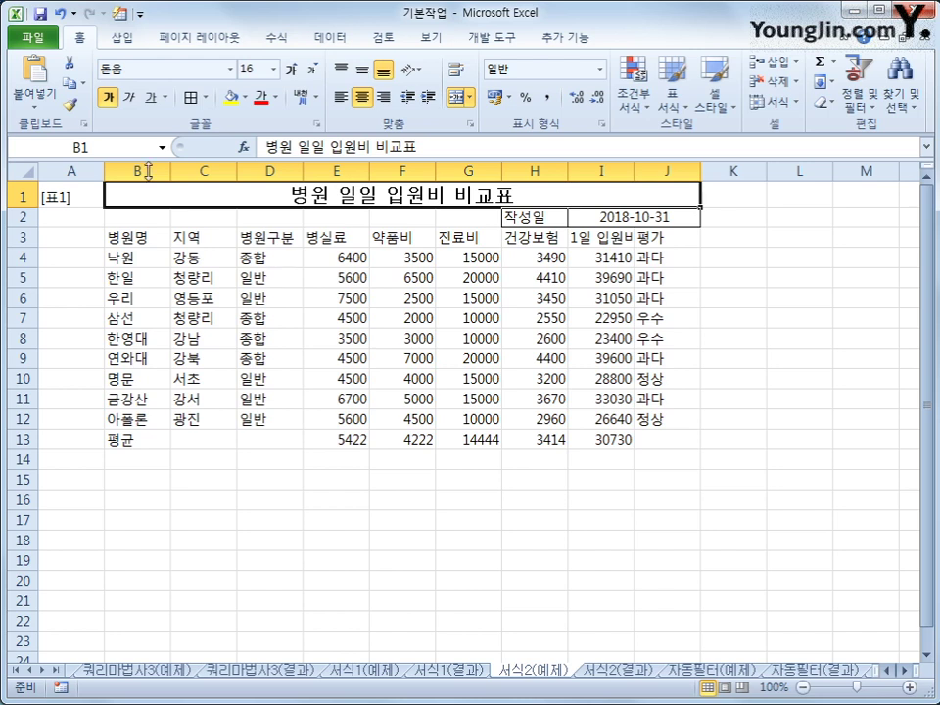
- Insert the special character ▣ in front of the title text in B1
{"action": "double_click", "coordinate": [287, 201]}
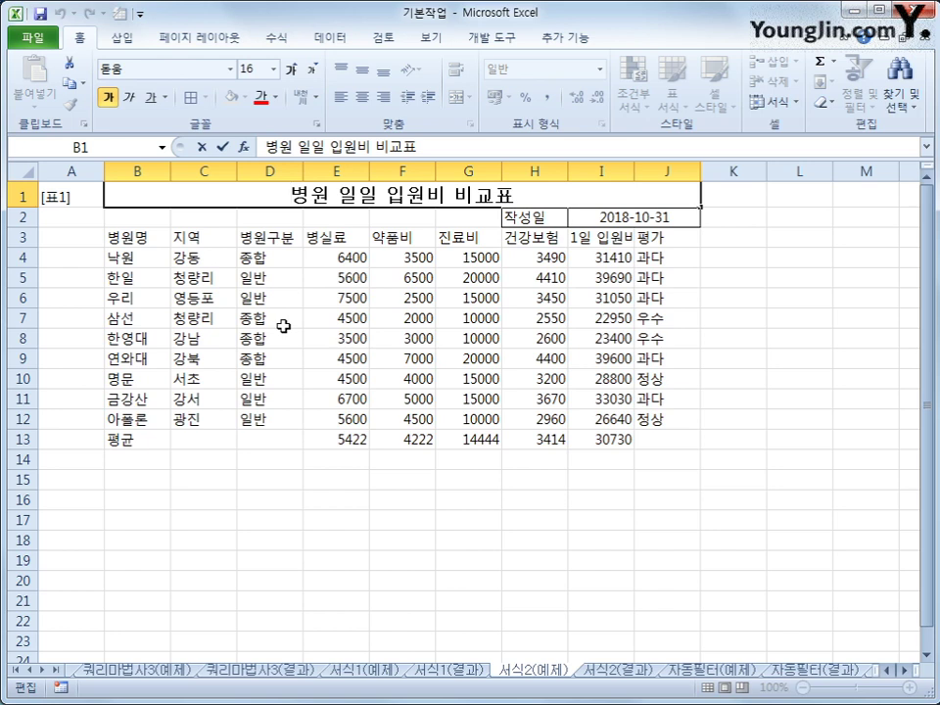
{"action": "type", "text": "ㅁ"}
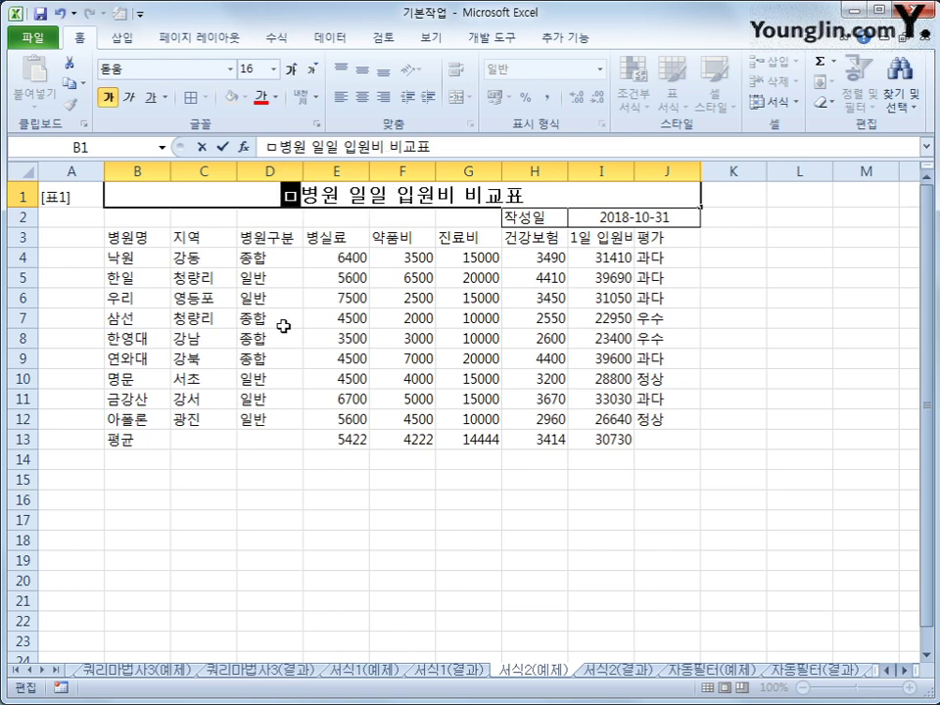
{"action": "key", "text": "Hangul_Hanja"}
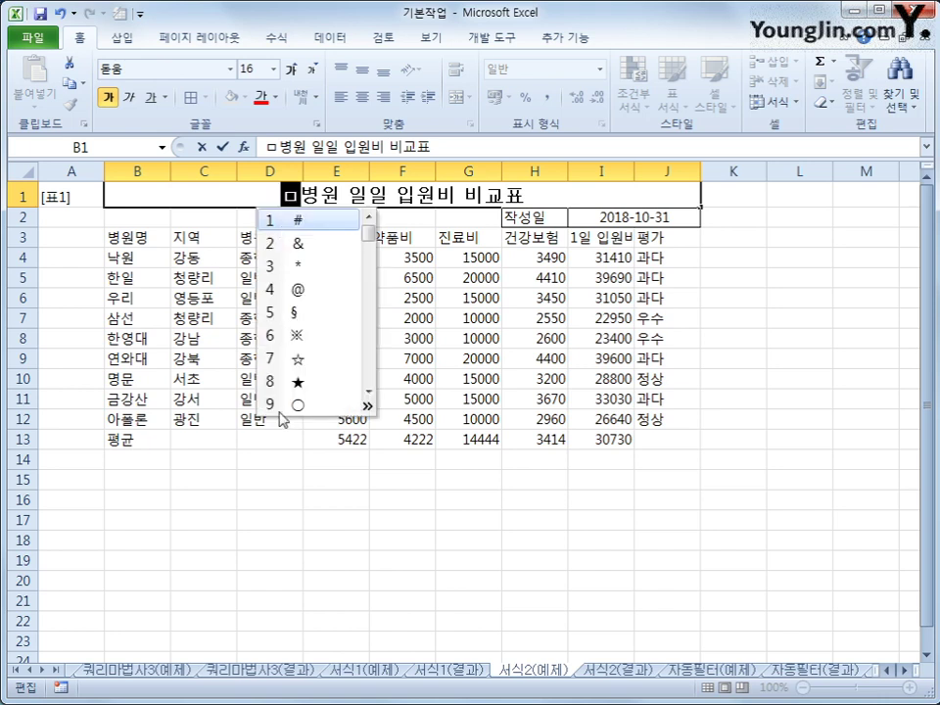
{"action": "left_click", "coordinate": [368, 407]}
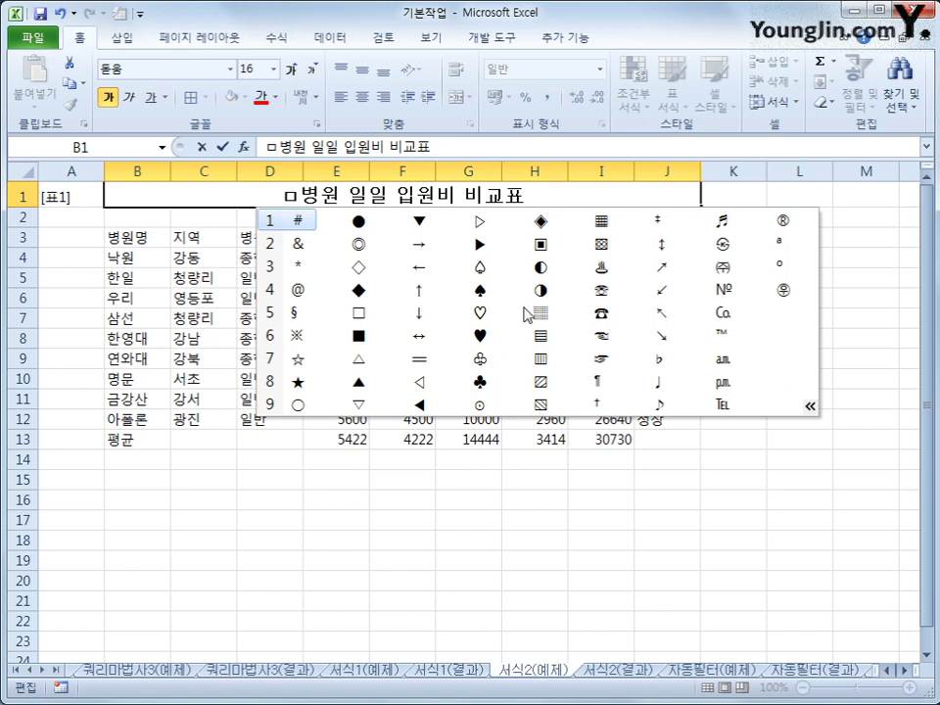
{"action": "left_click", "coordinate": [542, 245]}
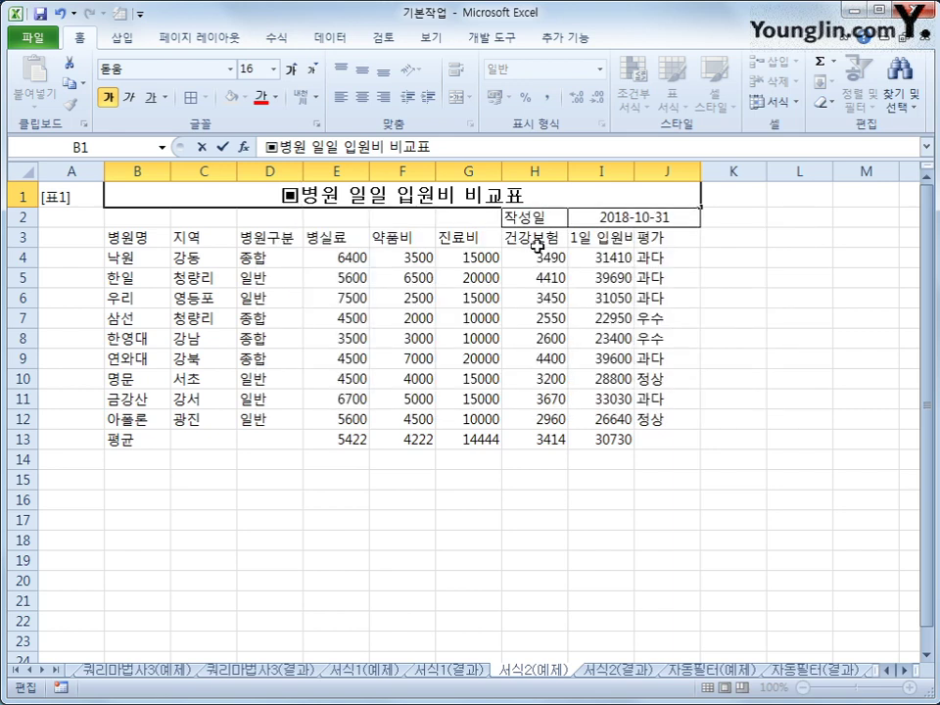
- Add the special character ▣ at the end of the title text in B1 and commit the cell entry
{"action": "key", "text": "End"}
{"action": "type", "text": "ㅁ"}
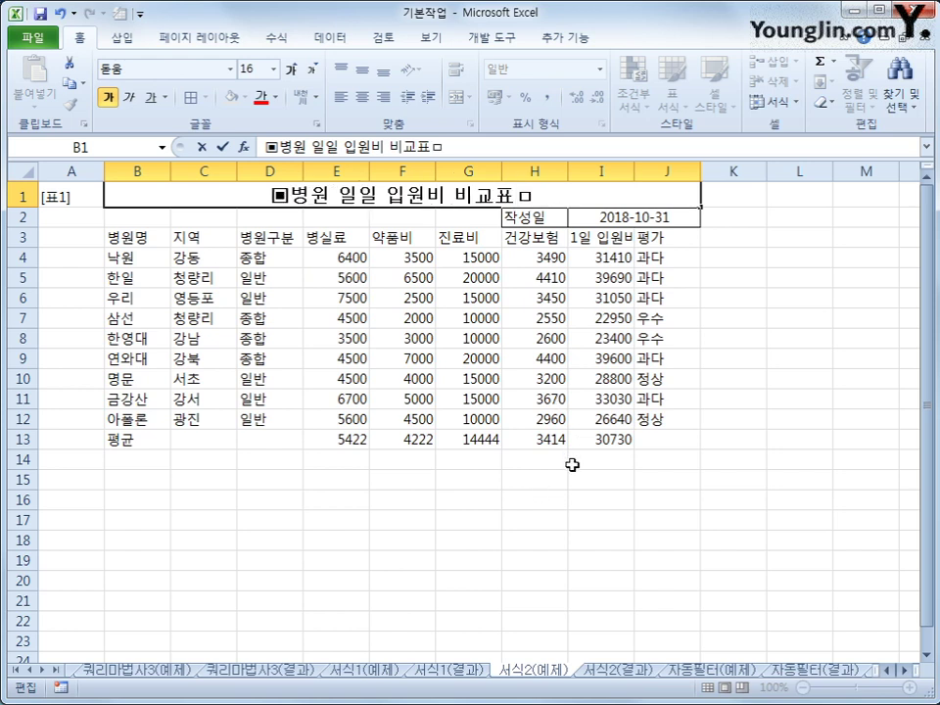
{"action": "key", "text": "Hangul_Hanja"}
{"action": "left_click", "coordinate": [601, 407]}
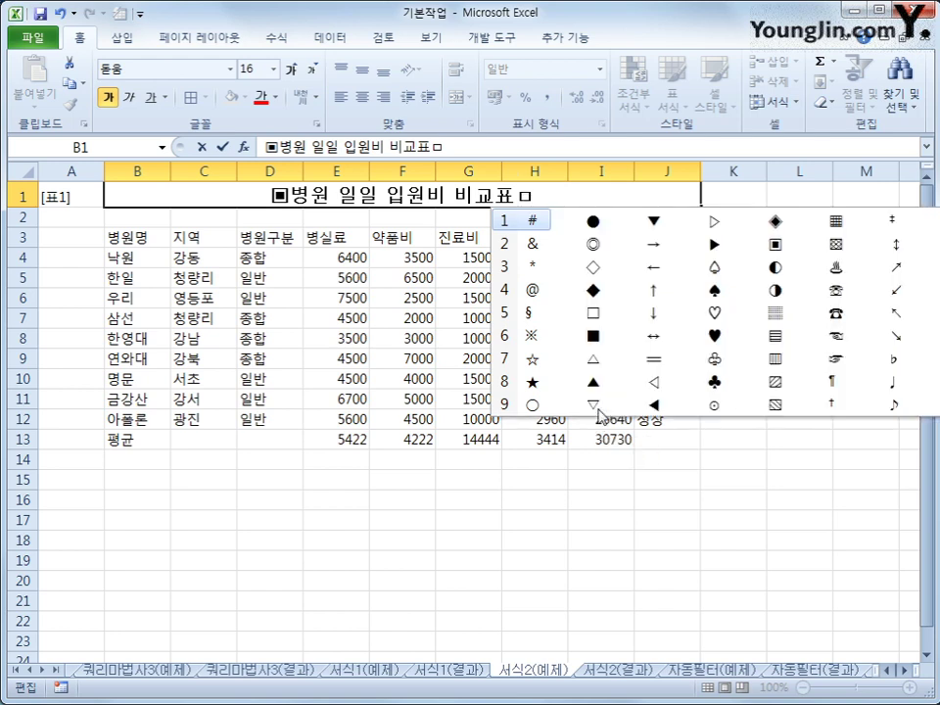
{"action": "left_click", "coordinate": [773, 245]}
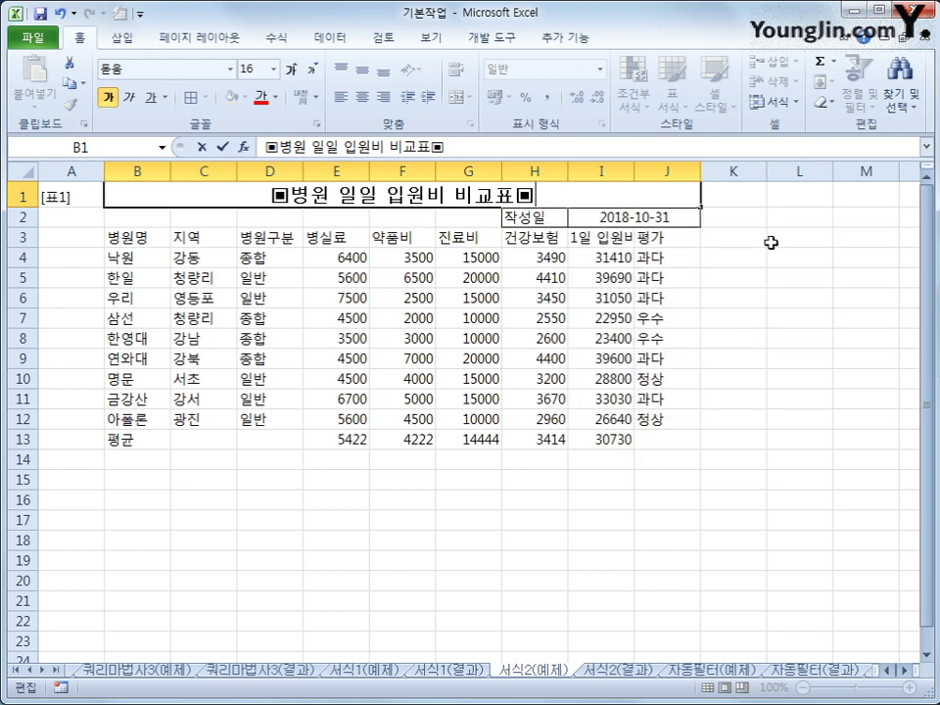
{"action": "left_click", "coordinate": [693, 458]}
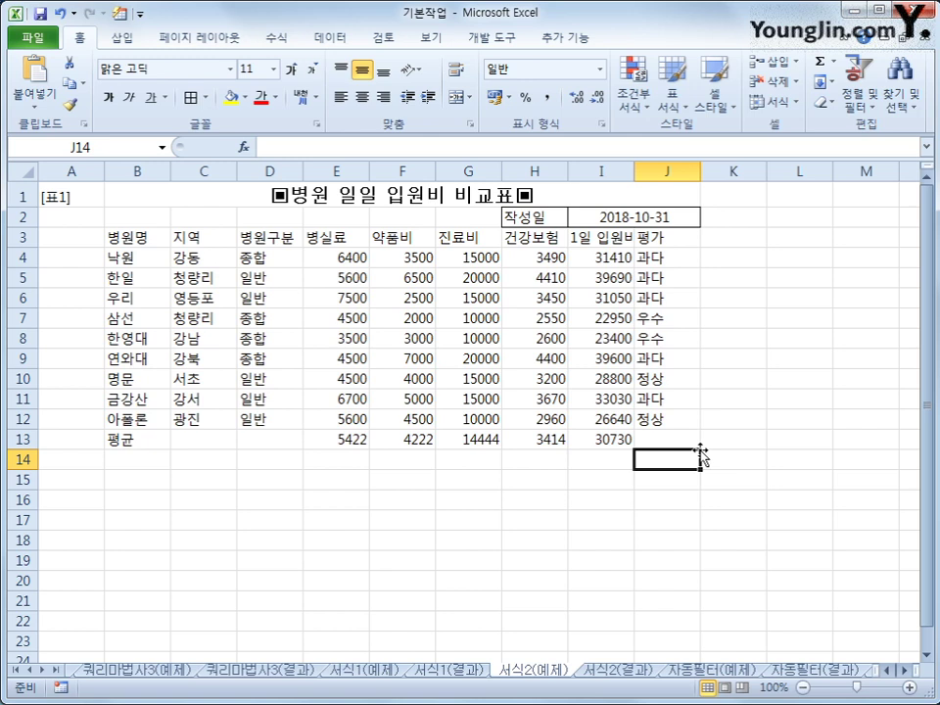
- Format the creation date in I2 with the Korean date type 2001년 3월 14일
{"action": "left_click", "coordinate": [625, 217]}
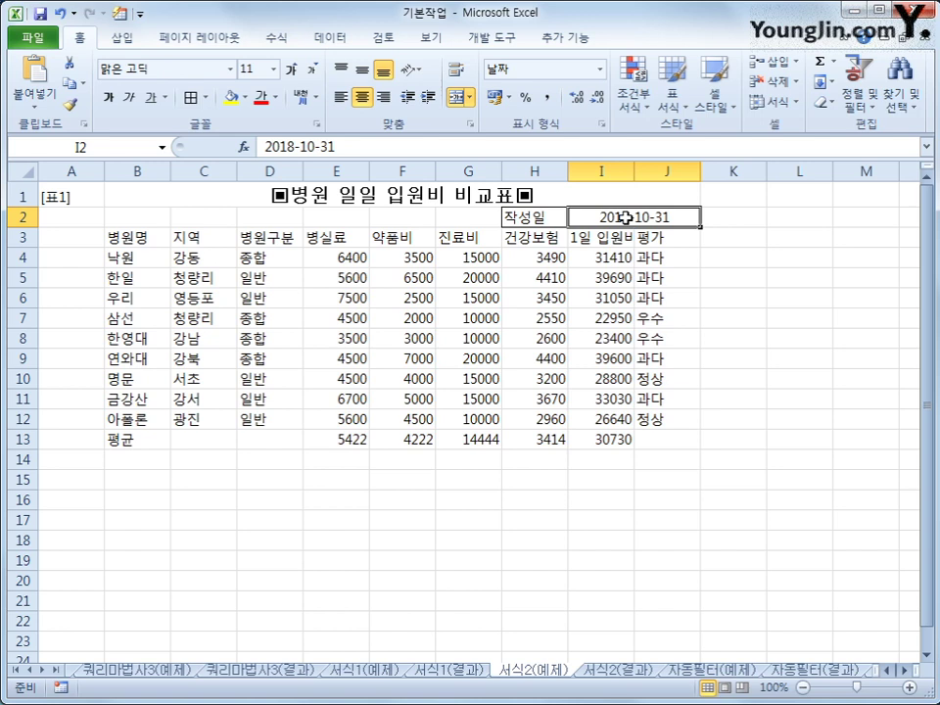
{"action": "right_click", "coordinate": [625, 218]}
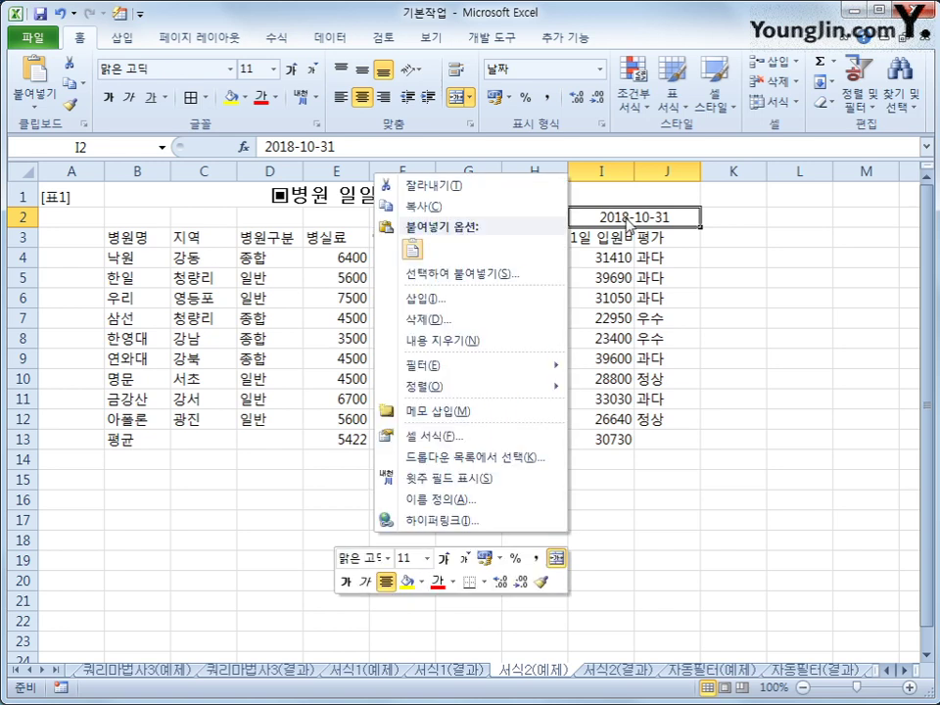
{"action": "left_click", "coordinate": [494, 438]}
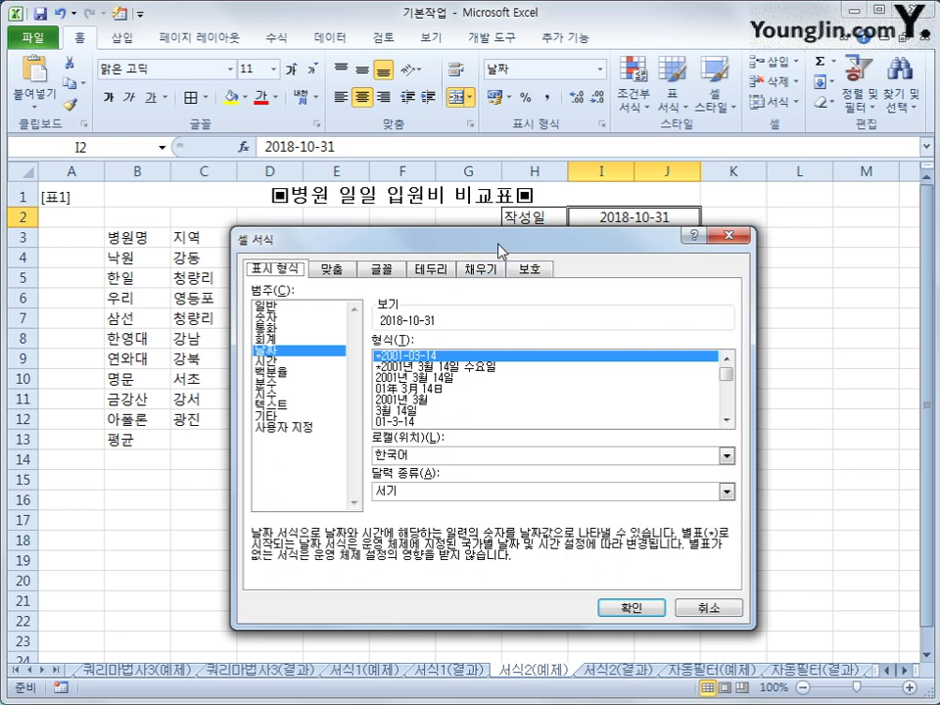
{"action": "left_click_drag", "start_coordinate": [496, 255], "coordinate": [426, 258]}
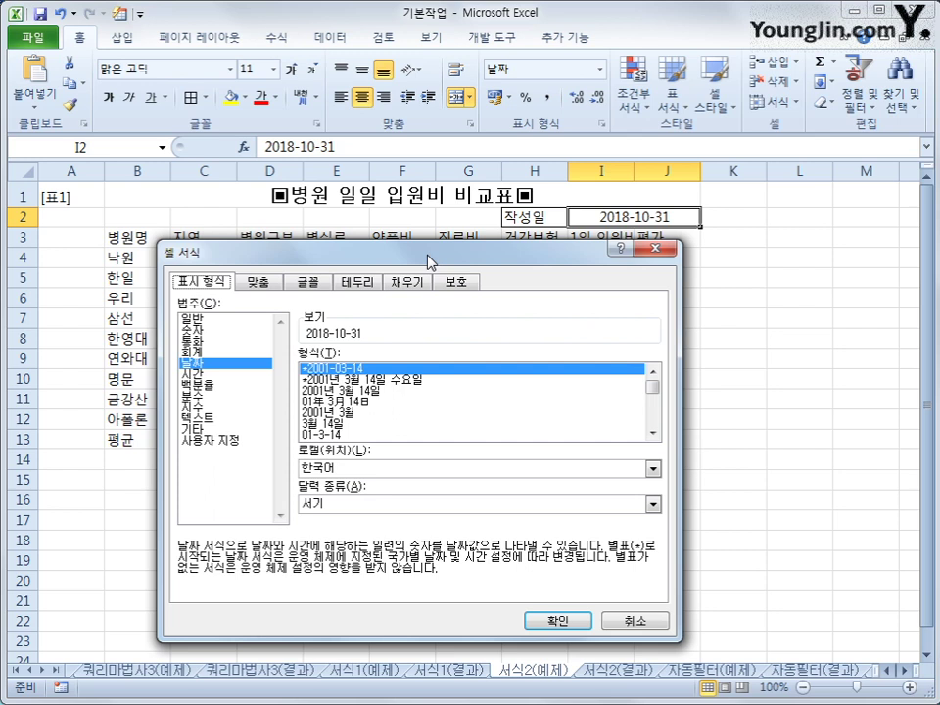
{"action": "left_click", "coordinate": [407, 391]}
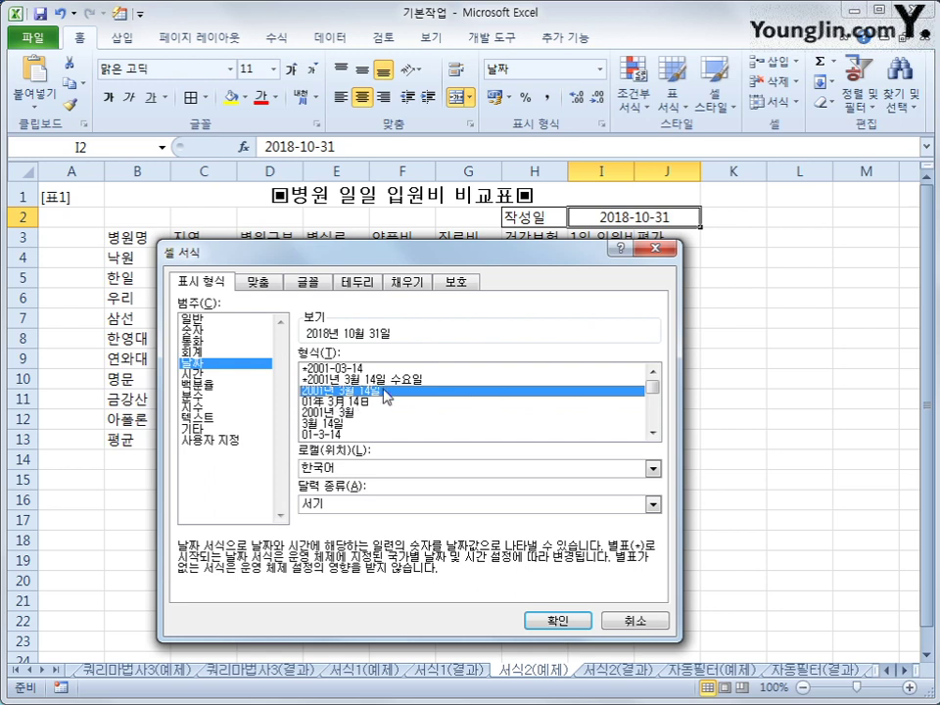
{"action": "left_click", "coordinate": [561, 628]}
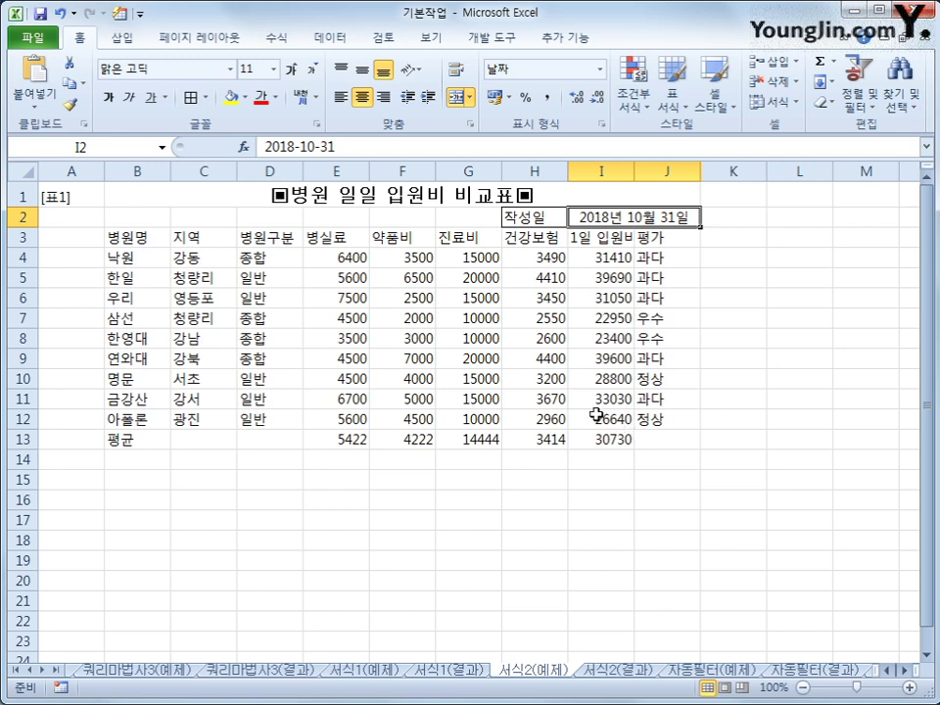
- Center the header cells B3:J3 horizontally and fill them with standard yellow
{"action": "left_click_drag", "start_coordinate": [143, 238], "coordinate": [661, 237]}
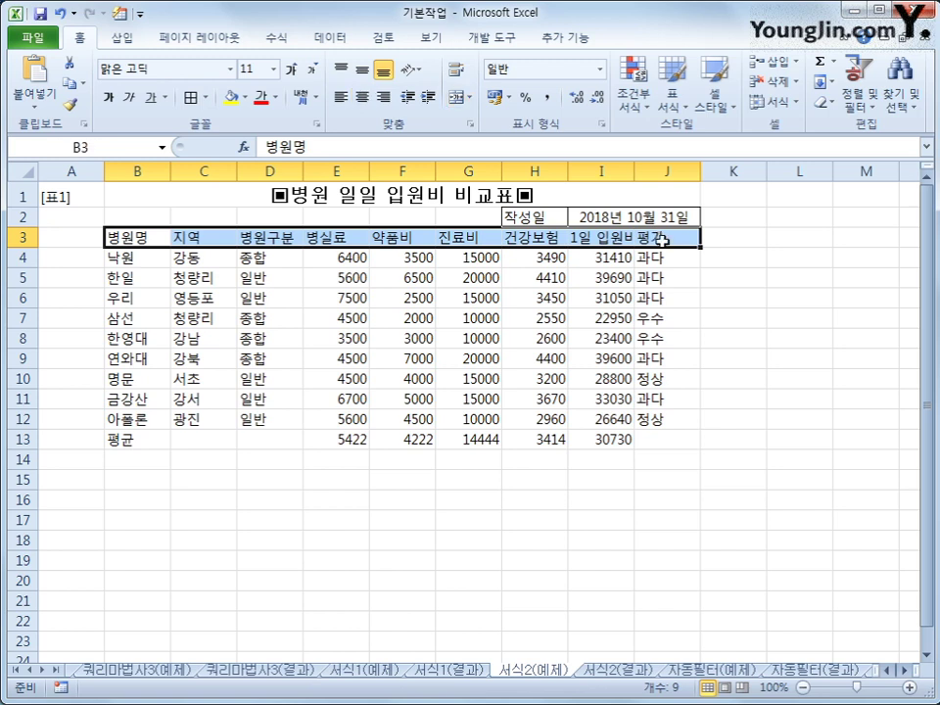
{"action": "left_click", "coordinate": [365, 98]}
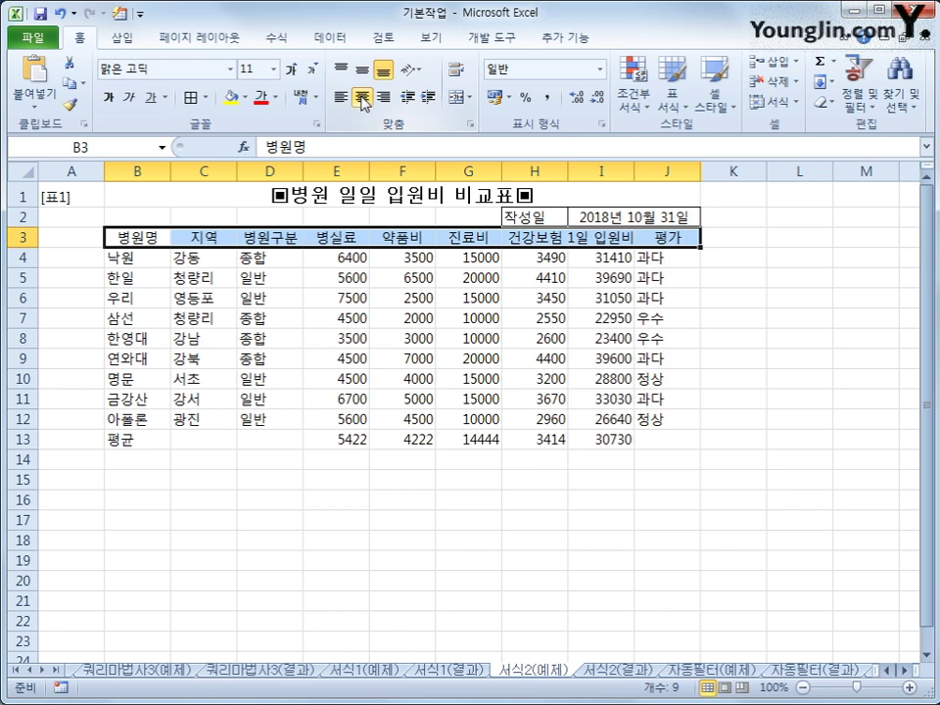
{"action": "left_click", "coordinate": [247, 100]}
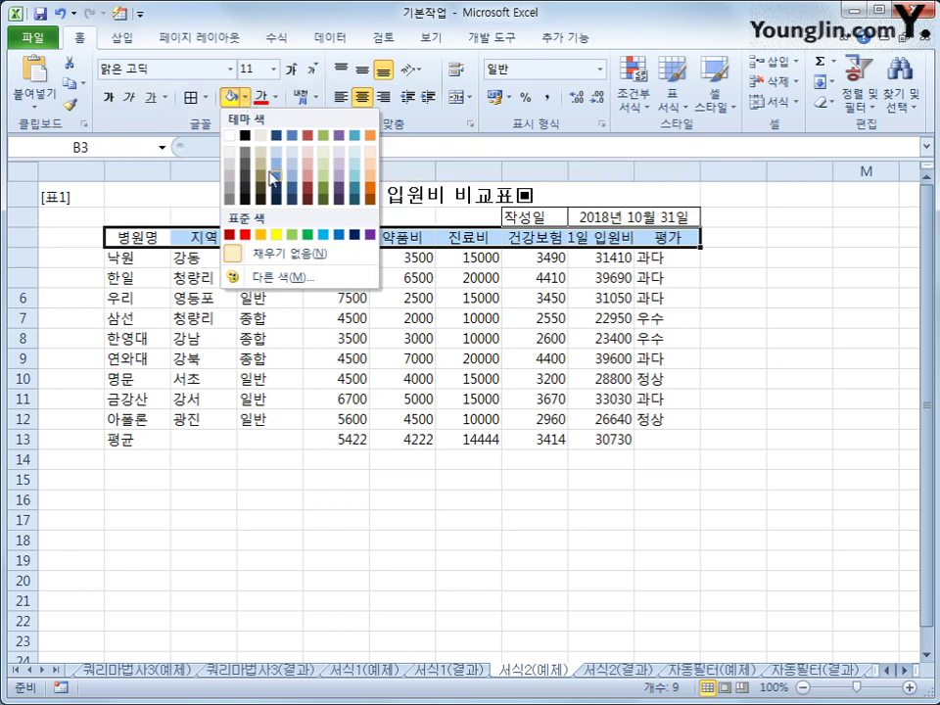
{"action": "left_click", "coordinate": [277, 236]}
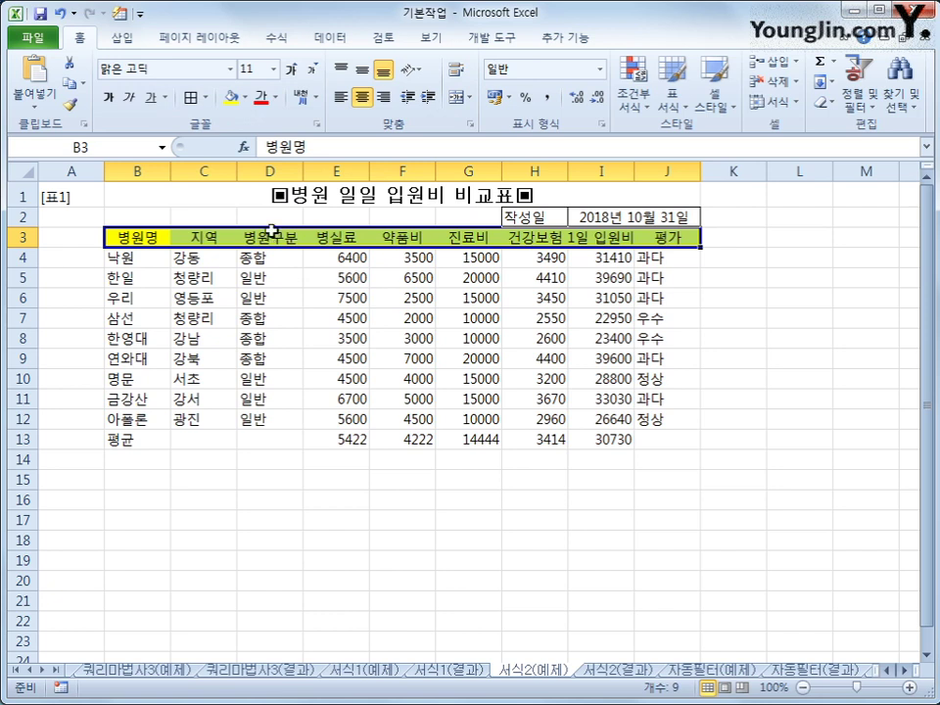
- Center the text in B4:D12 and J4:J12 horizontally
{"action": "left_click", "coordinate": [146, 261]}
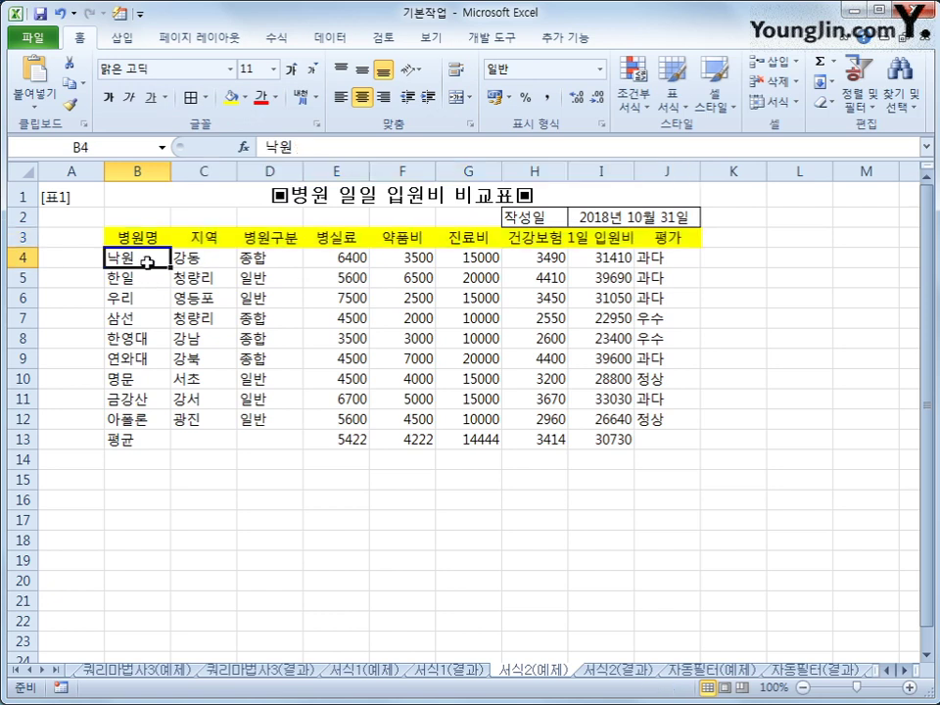
{"action": "left_click_drag", "start_coordinate": [146, 261], "coordinate": [257, 416]}
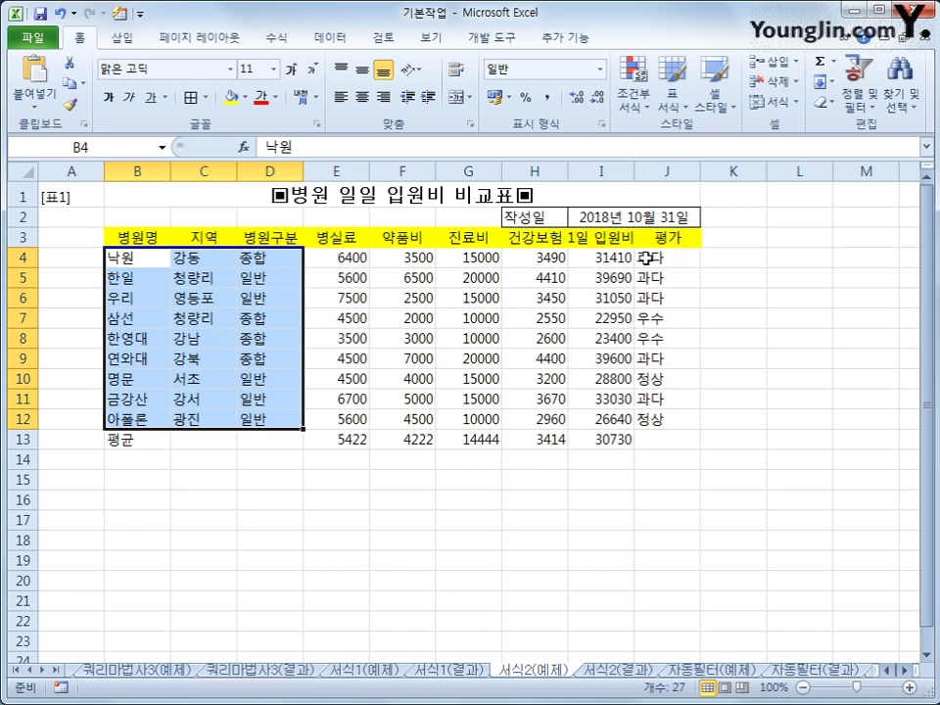
{"action": "left_click_drag", "start_coordinate": [664, 257], "coordinate": [675, 418], "text": "ctrl"}
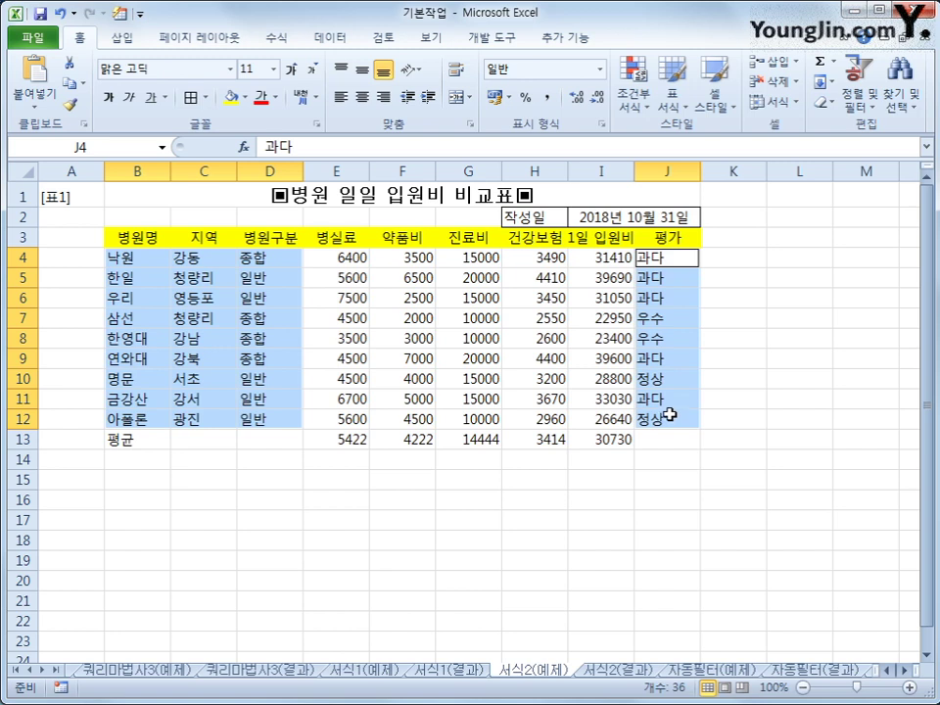
{"action": "left_click", "coordinate": [362, 98]}
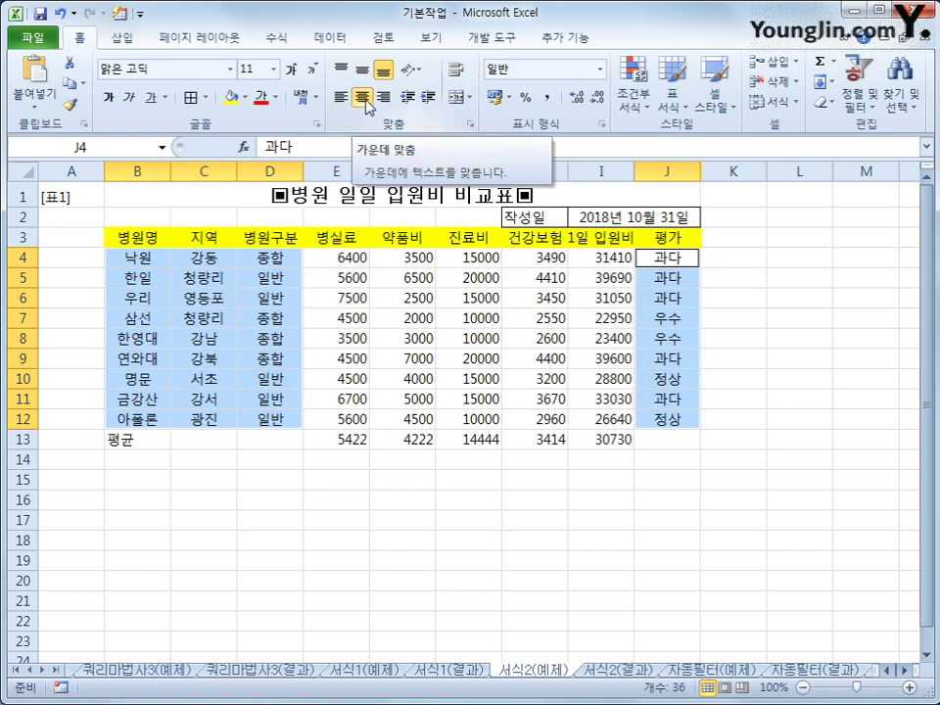
- Convert the header 평가 in J3 to the Hanja 評價 and commit the cell entry
{"action": "left_click", "coordinate": [666, 240]}
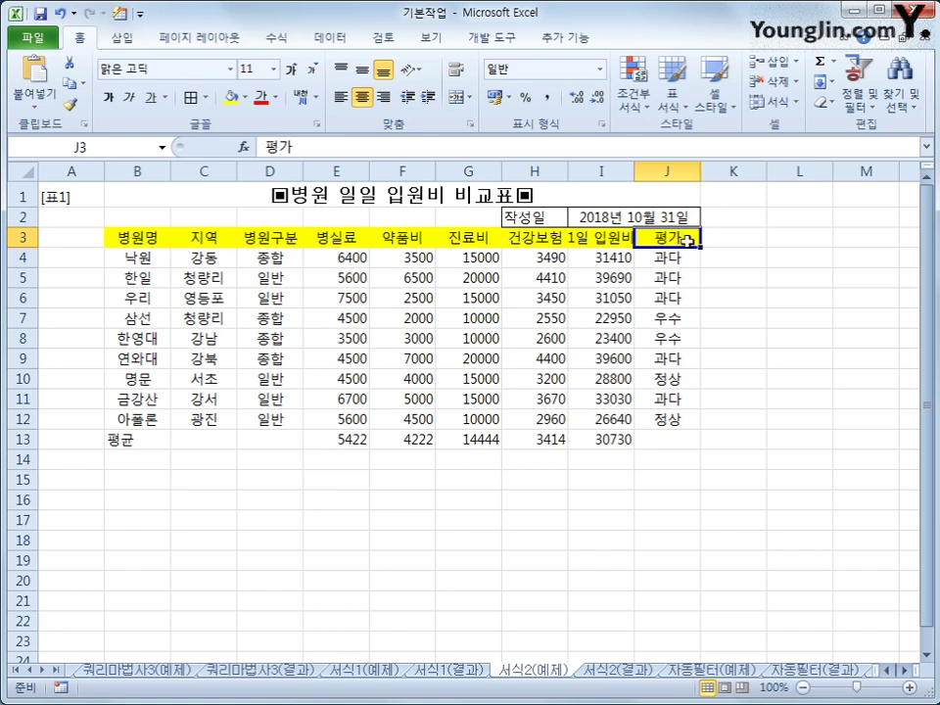
{"action": "double_click", "coordinate": [687, 238]}
{"action": "double_click", "coordinate": [688, 237]}
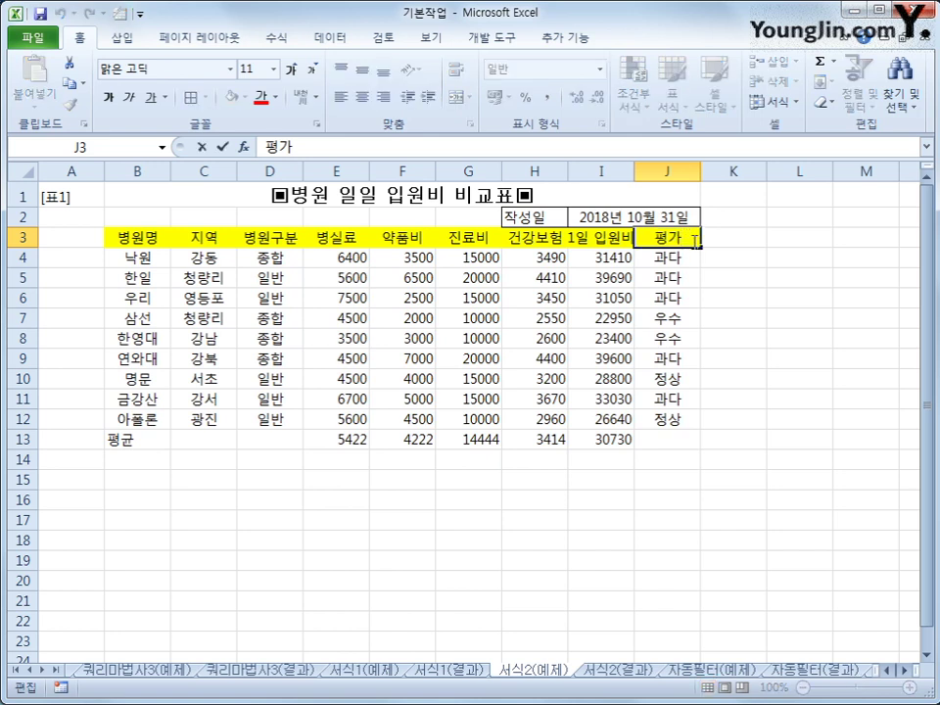
{"action": "key", "text": "Hangul_Hanja"}
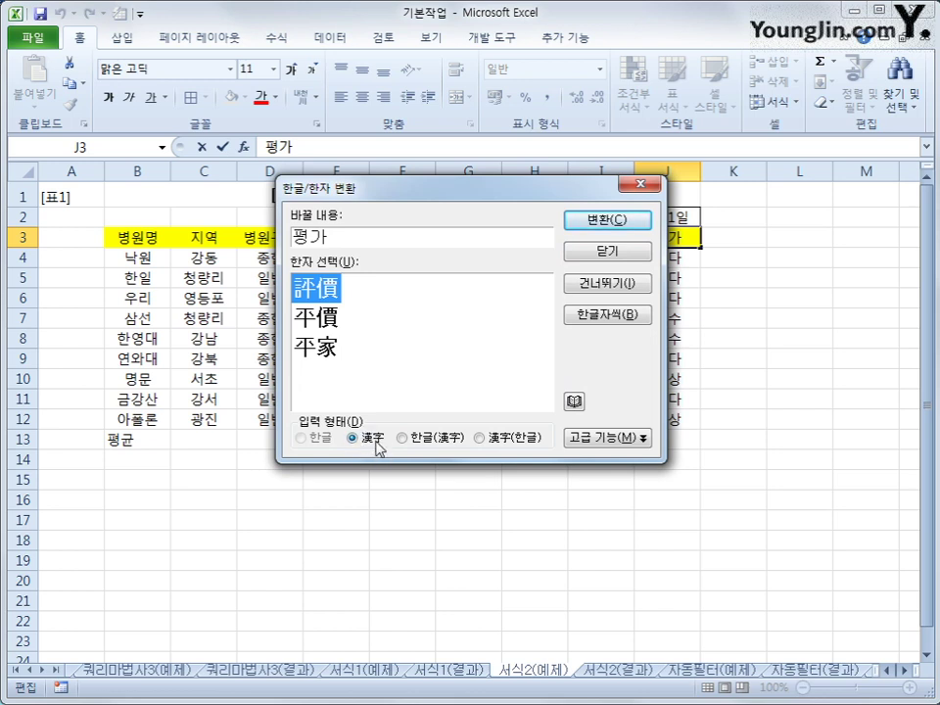
{"action": "left_click", "coordinate": [608, 221]}
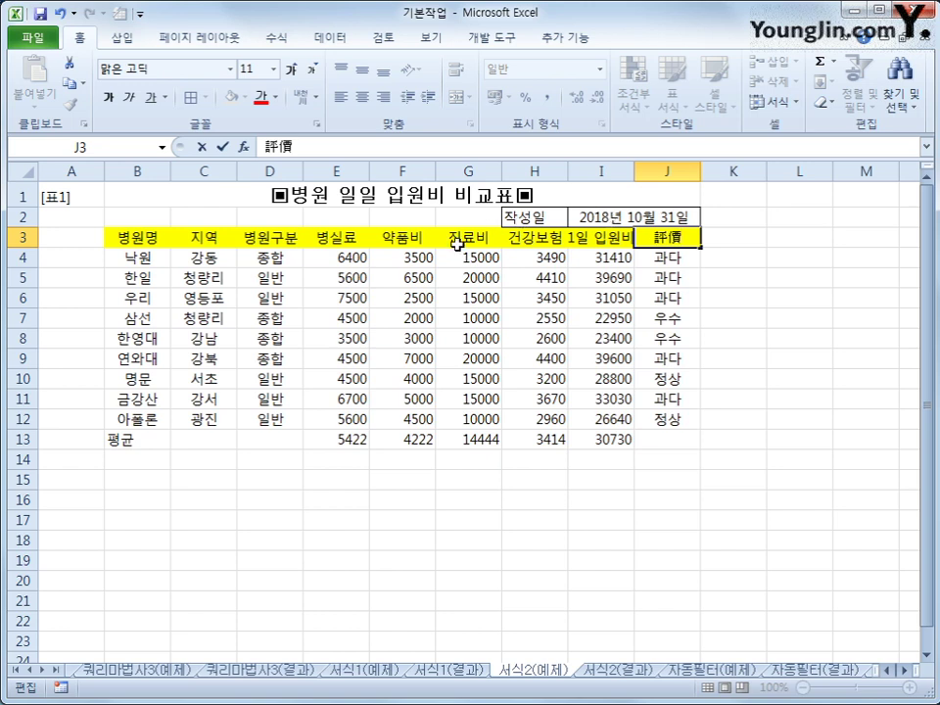
{"action": "left_click", "coordinate": [203, 321]}
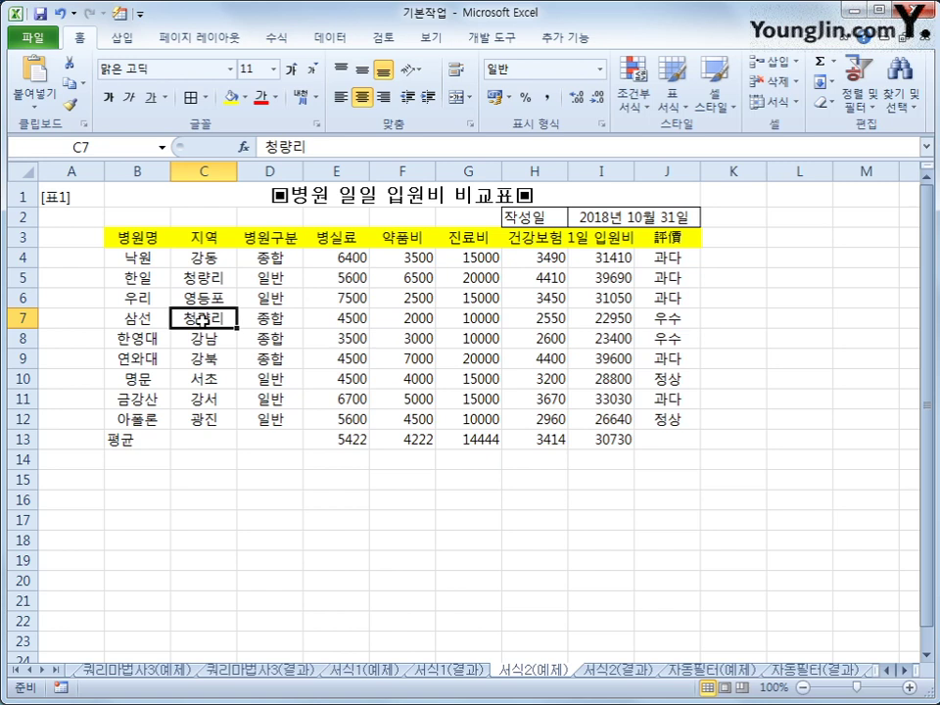
- Insert a comment on the 지역 header in C3, replacing its default text with 서울지역에 한함
{"action": "left_click", "coordinate": [213, 237]}
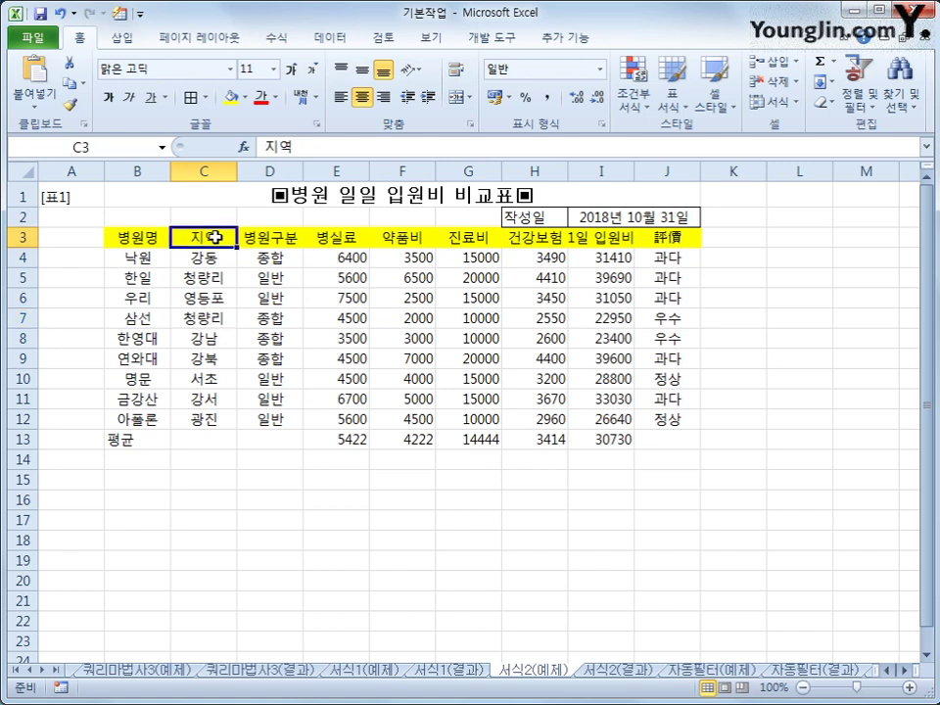
{"action": "right_click", "coordinate": [213, 237]}
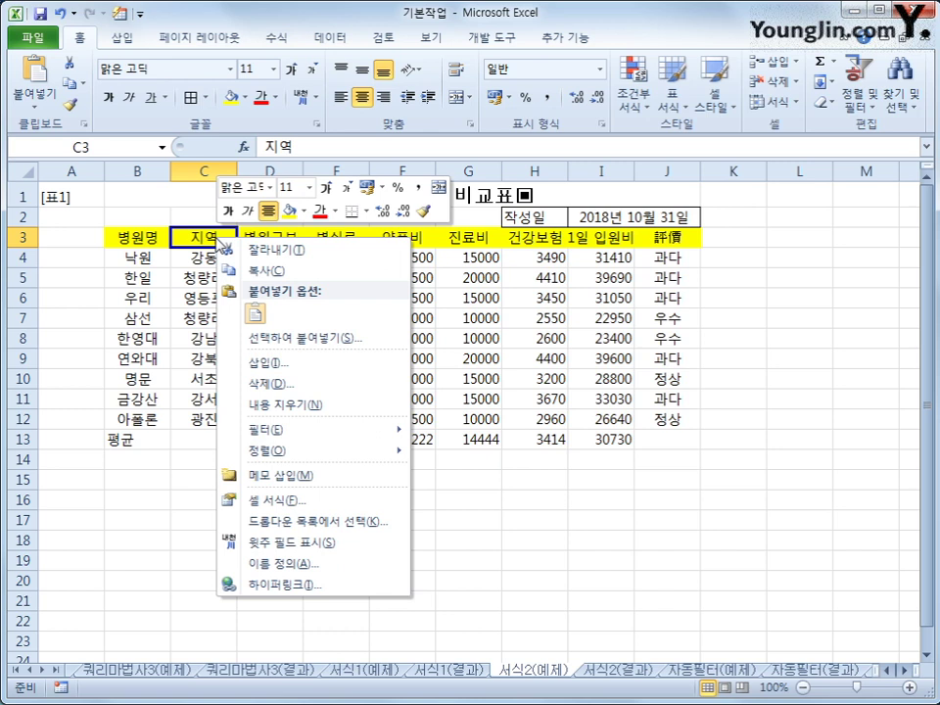
{"action": "left_click", "coordinate": [354, 474]}
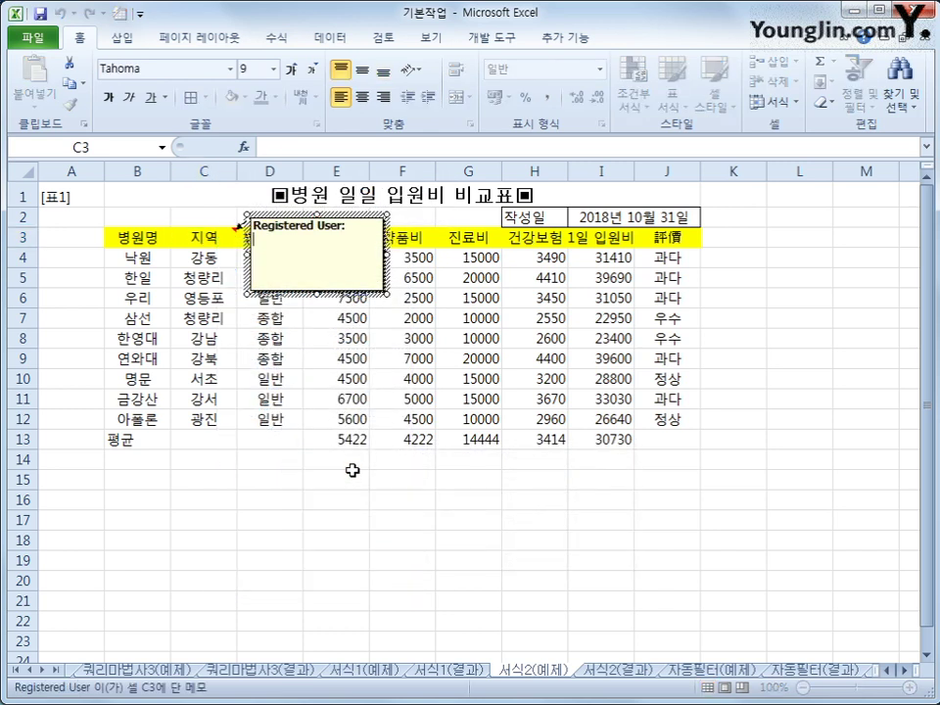
{"action": "key", "text": "ctrl+a"}
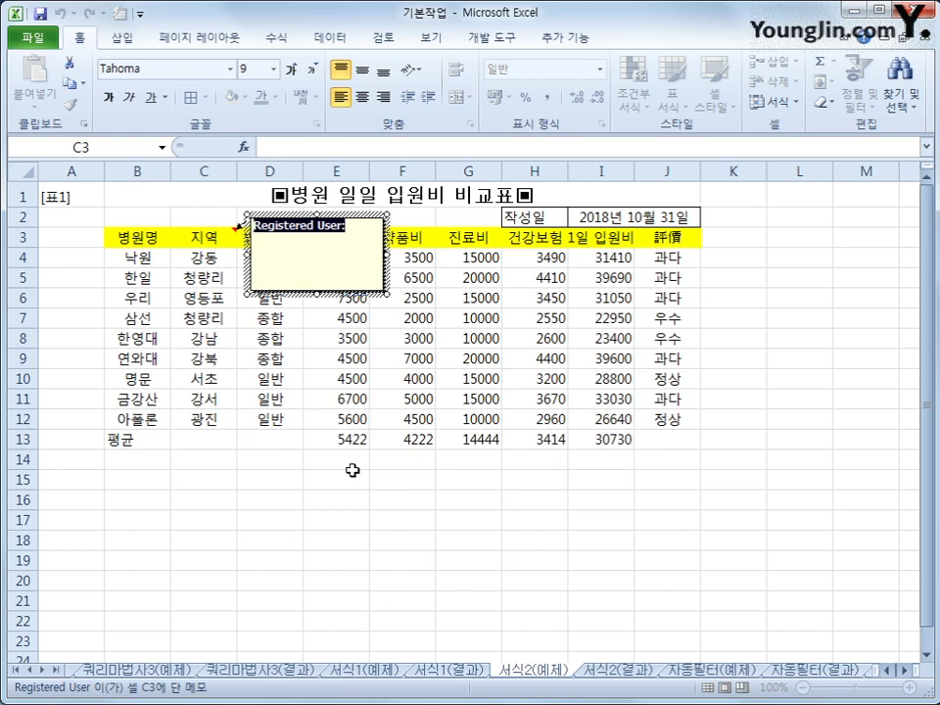
{"action": "type", "text": "서우지역에 한"}
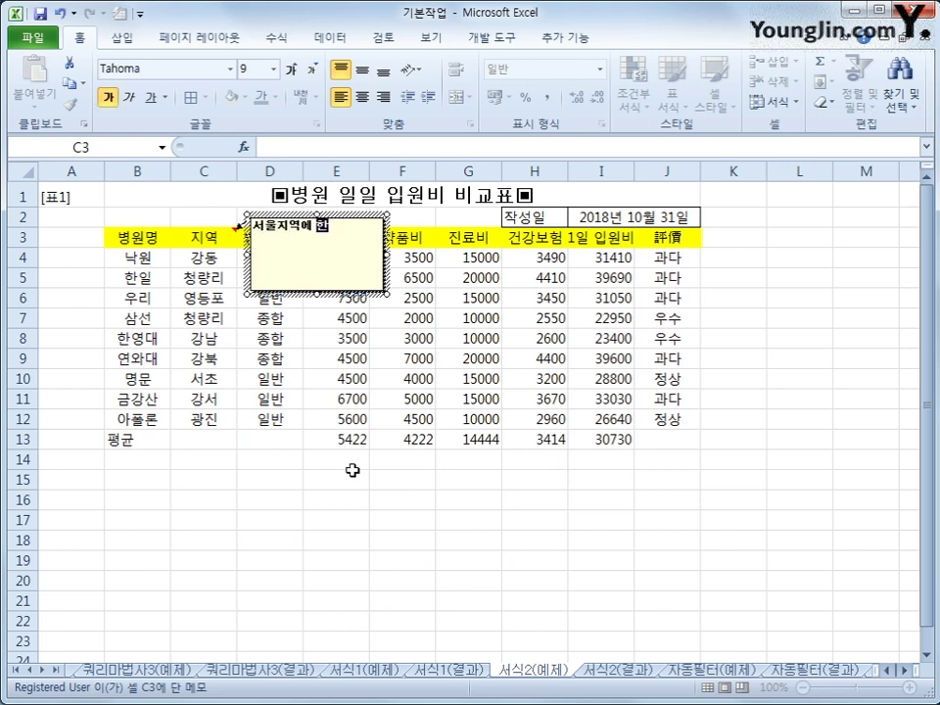
{"action": "type", "text": "함"}
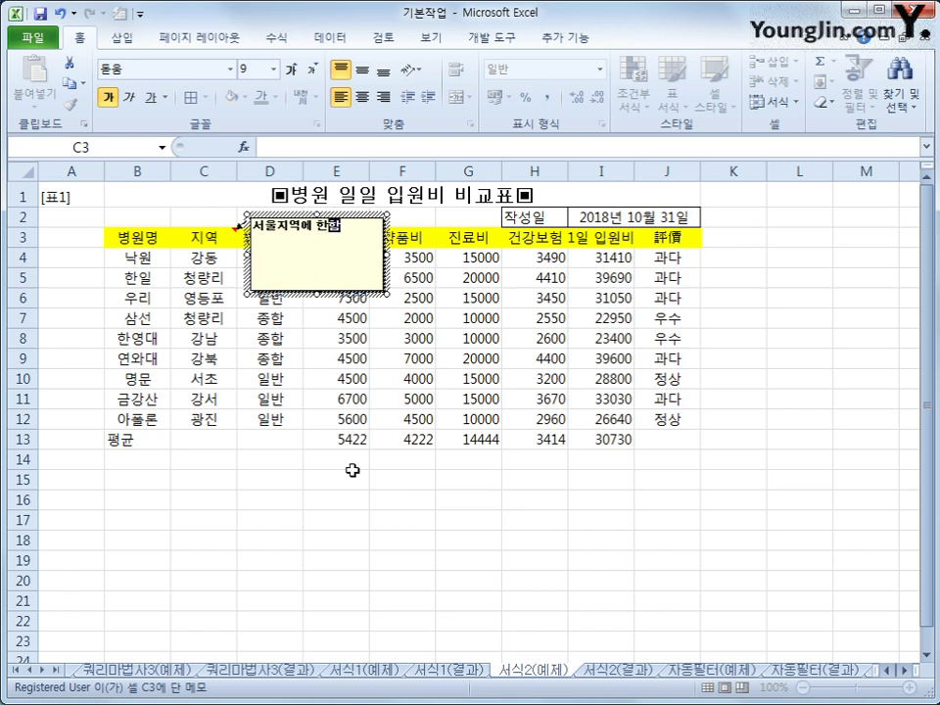
- Set the comment on C3 to stay displayed at all times
{"action": "left_click", "coordinate": [210, 235]}
{"action": "right_click", "coordinate": [210, 235]}
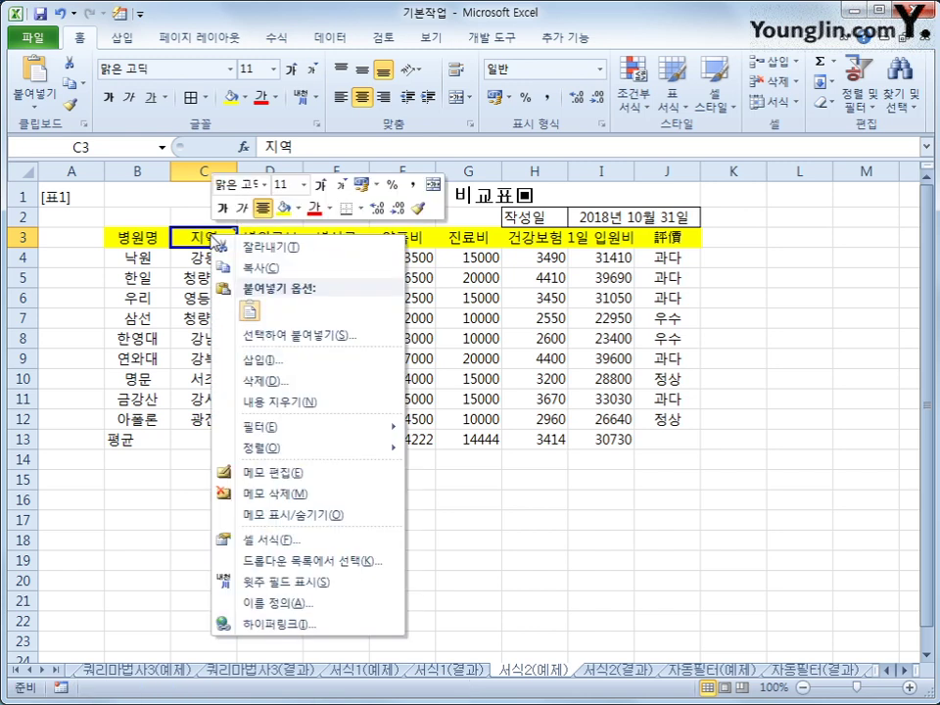
{"action": "left_click", "coordinate": [306, 519]}
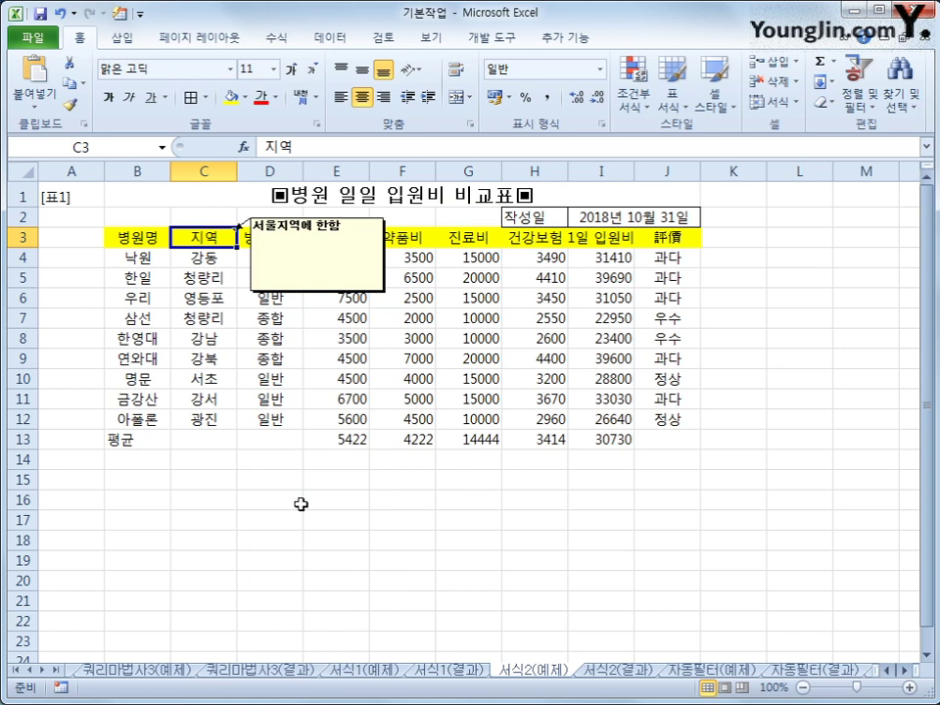
- Apply all borders (모든 테두리) to the hospital table range B3:J13
{"action": "left_click_drag", "start_coordinate": [137, 238], "coordinate": [660, 440]}
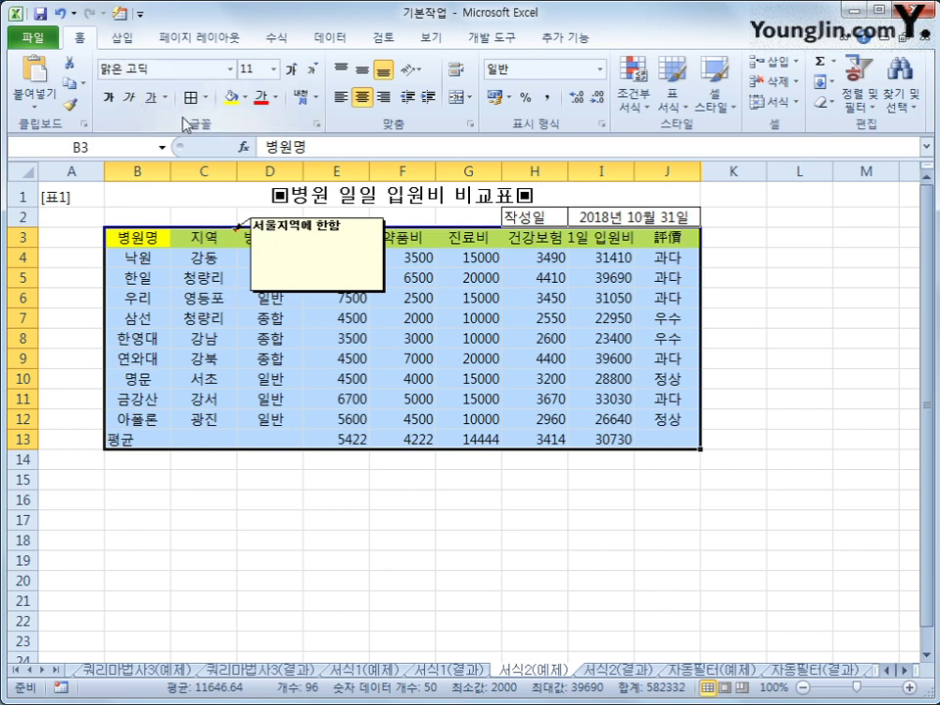
{"action": "left_click", "coordinate": [204, 97]}
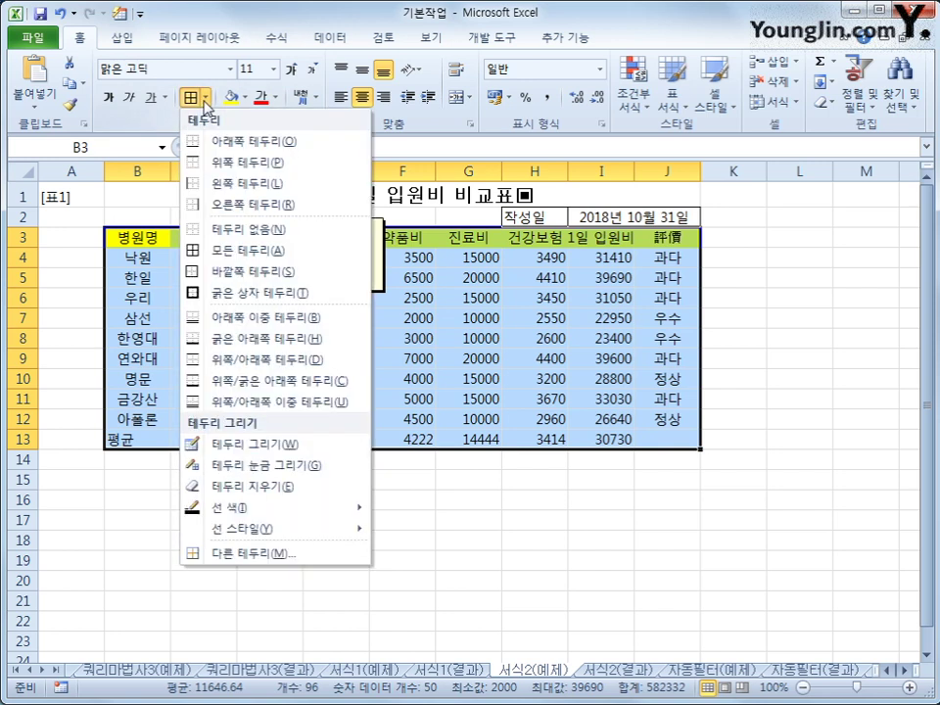
{"action": "left_click", "coordinate": [251, 249]}
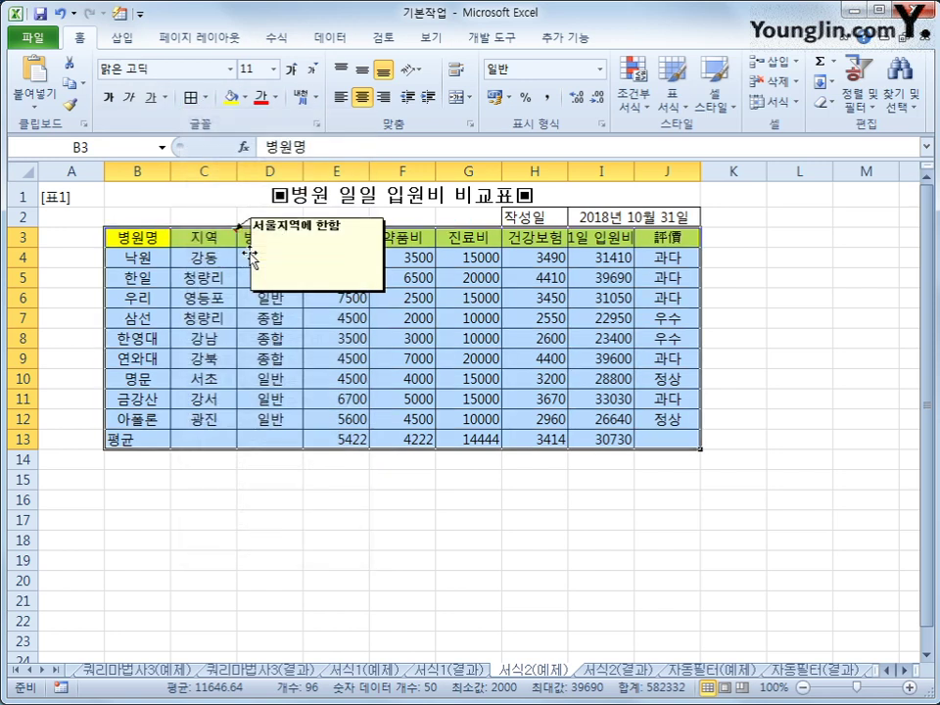
- Add both diagonal borders, forming an X, to the empty average-row cells C13:D13 and J13
{"action": "left_click", "coordinate": [205, 438]}
{"action": "left_click_drag", "start_coordinate": [205, 438], "coordinate": [250, 436]}
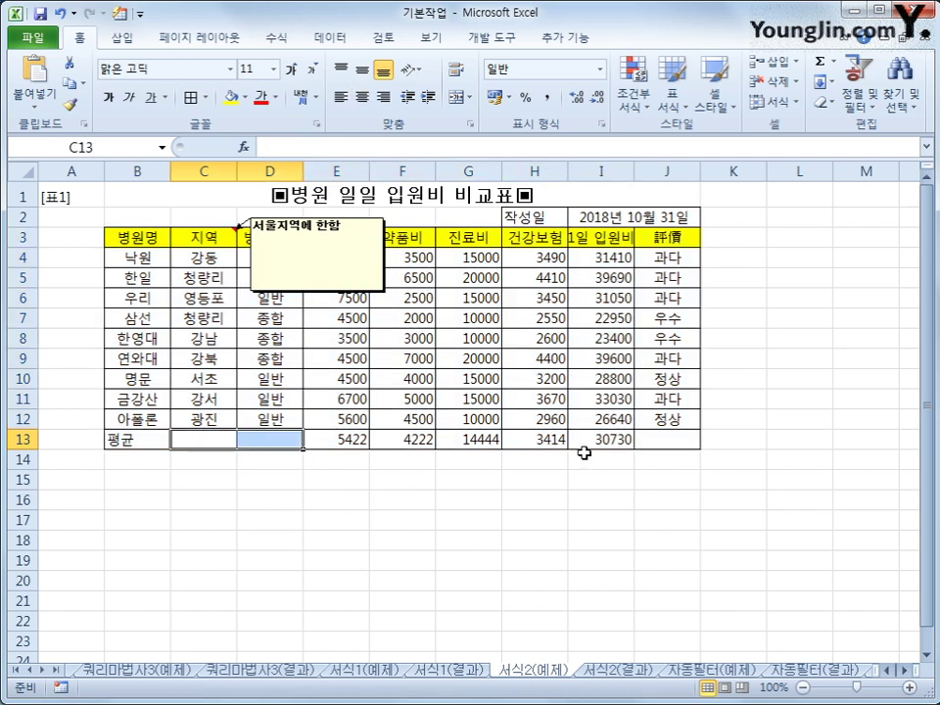
{"action": "left_click", "coordinate": [670, 439], "text": "ctrl"}
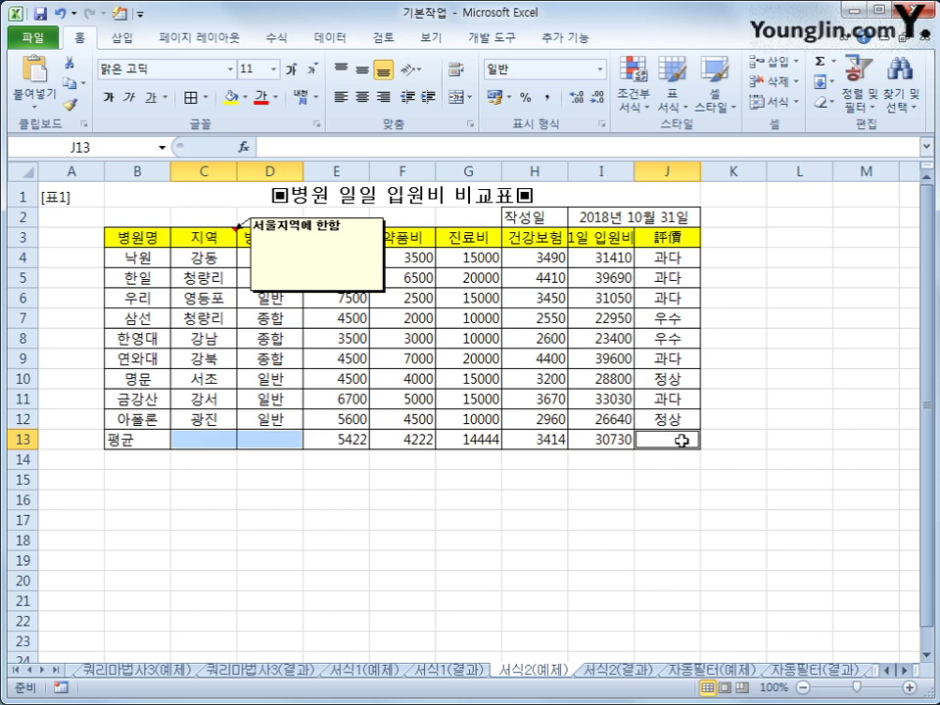
{"action": "right_click", "coordinate": [681, 441]}
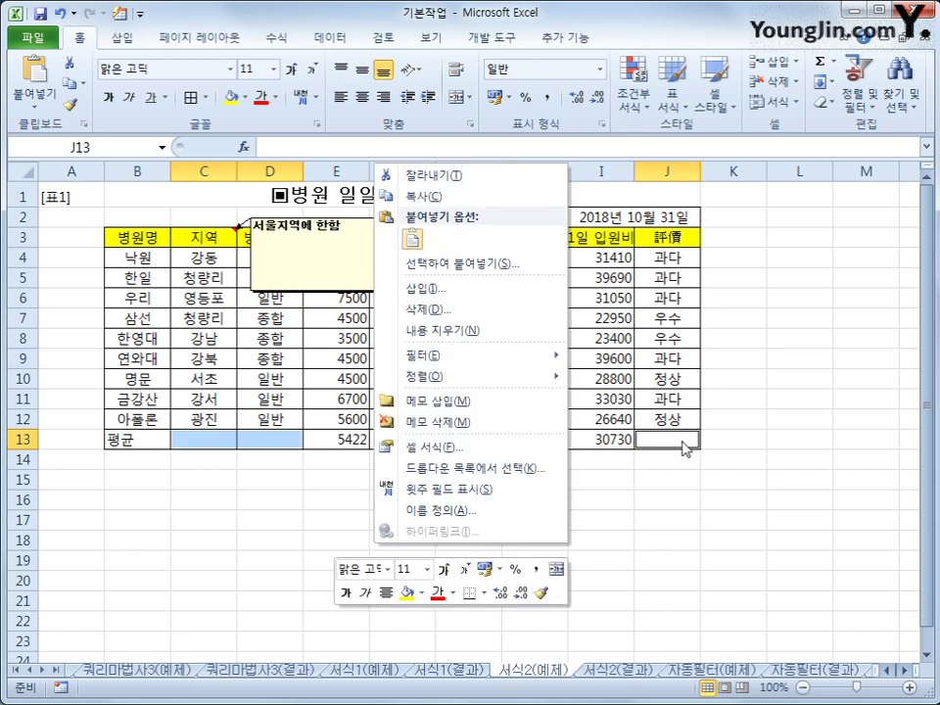
{"action": "left_click", "coordinate": [525, 454]}
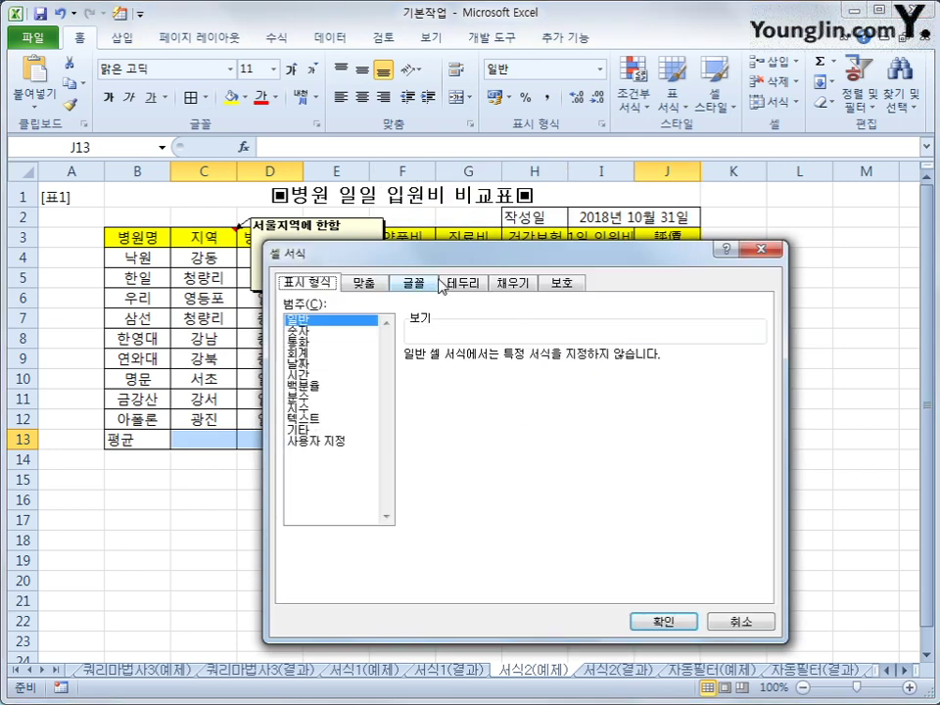
{"action": "left_click", "coordinate": [455, 284]}
{"action": "left_click", "coordinate": [427, 482]}
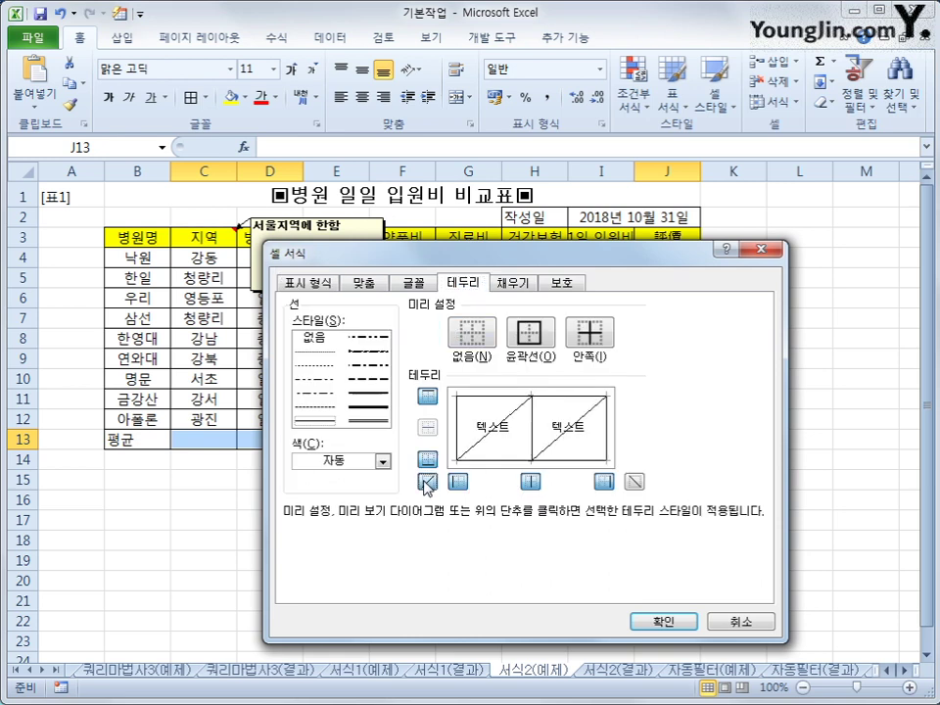
{"action": "left_click", "coordinate": [639, 484]}
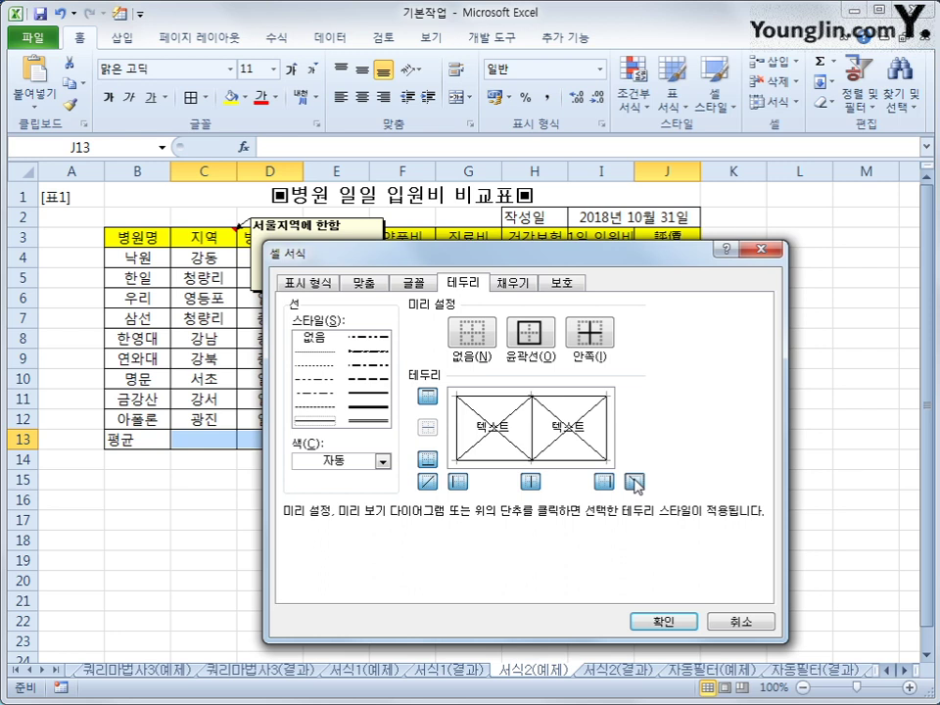
{"action": "left_click", "coordinate": [647, 620]}
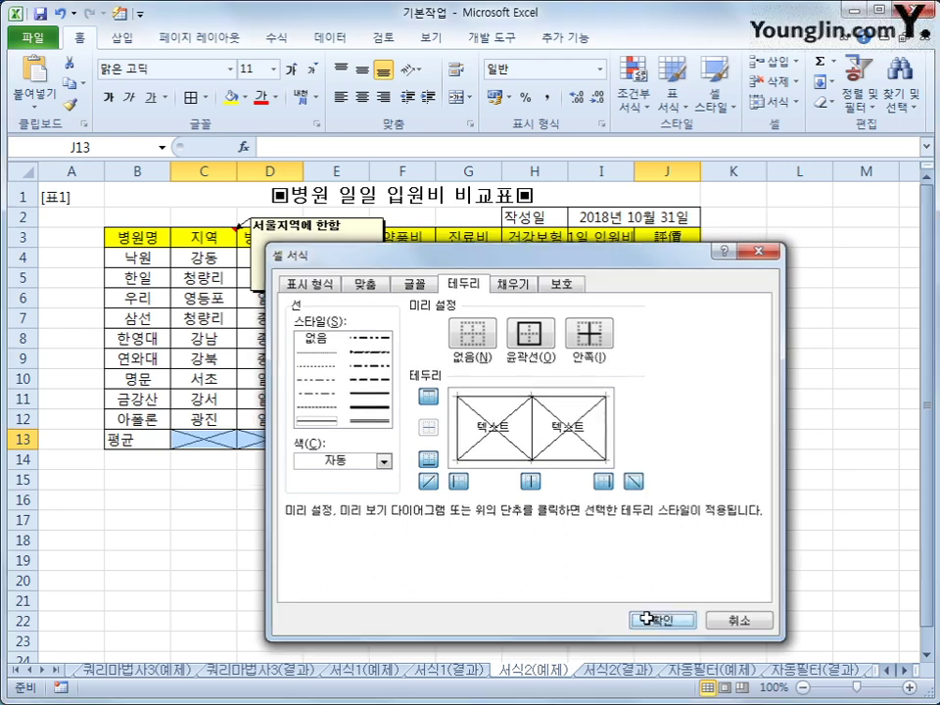